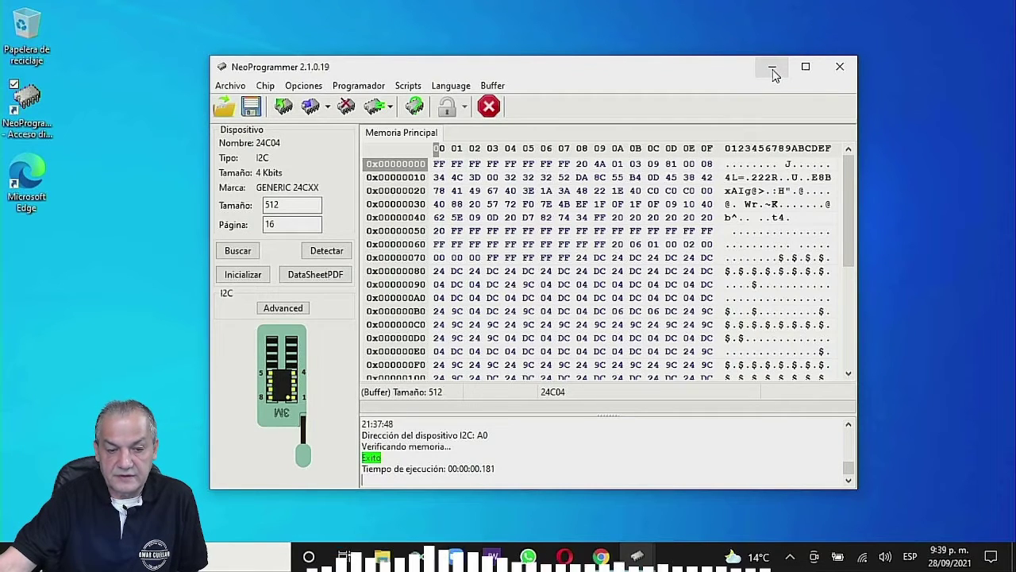
# Step: Minimize NeoProgrammer and switch to Chrome with the comunidadelectronicos.com home page
pyautogui.click(772, 69)
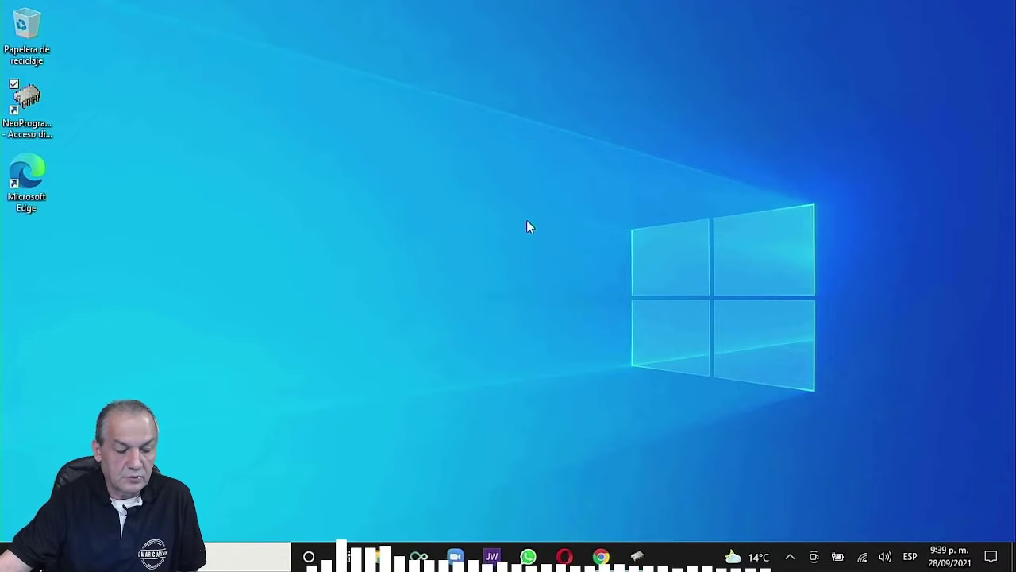
pyautogui.click(602, 561)
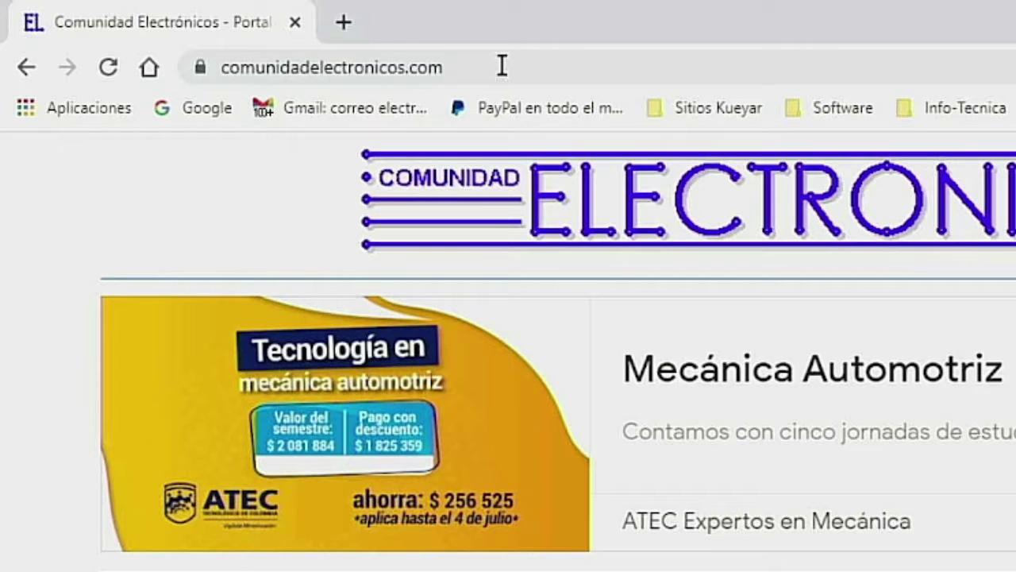
pyautogui.click(292, 38)
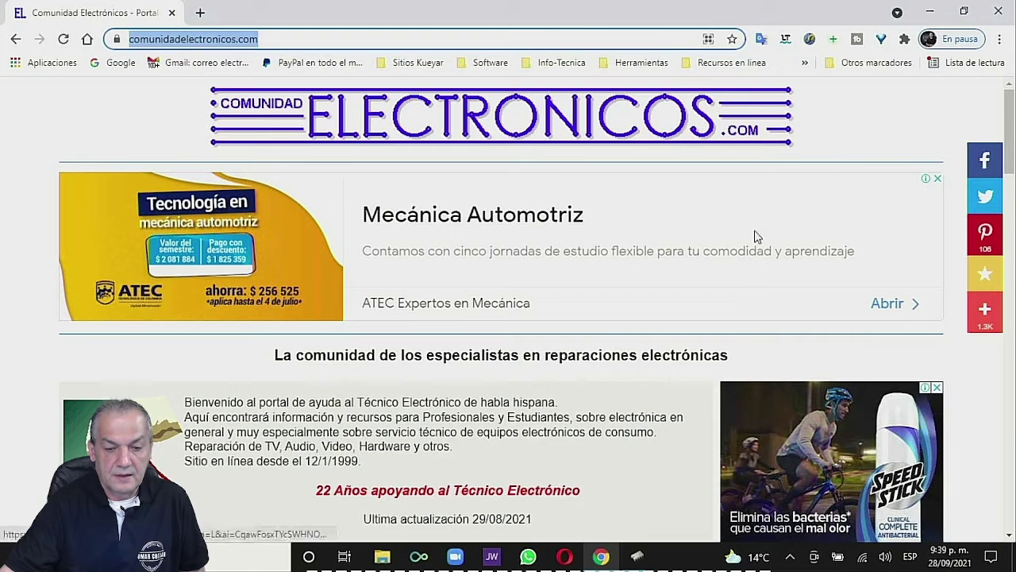
pyautogui.click(752, 205)
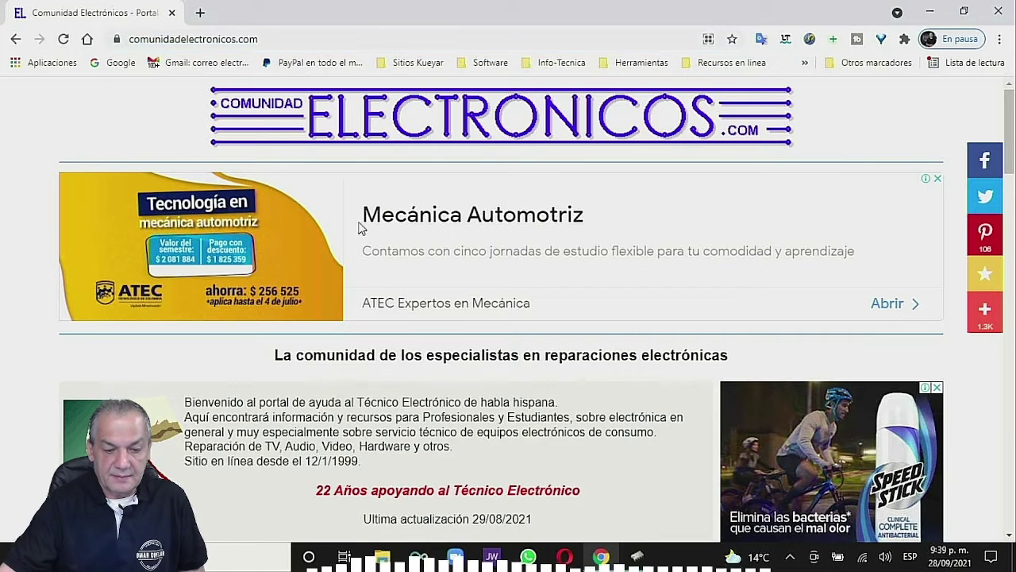
# Step: Open the Area de Descargas page from the link list in the comunidadelectronicos.com footer
pyautogui.scroll(-8, 479, 272)
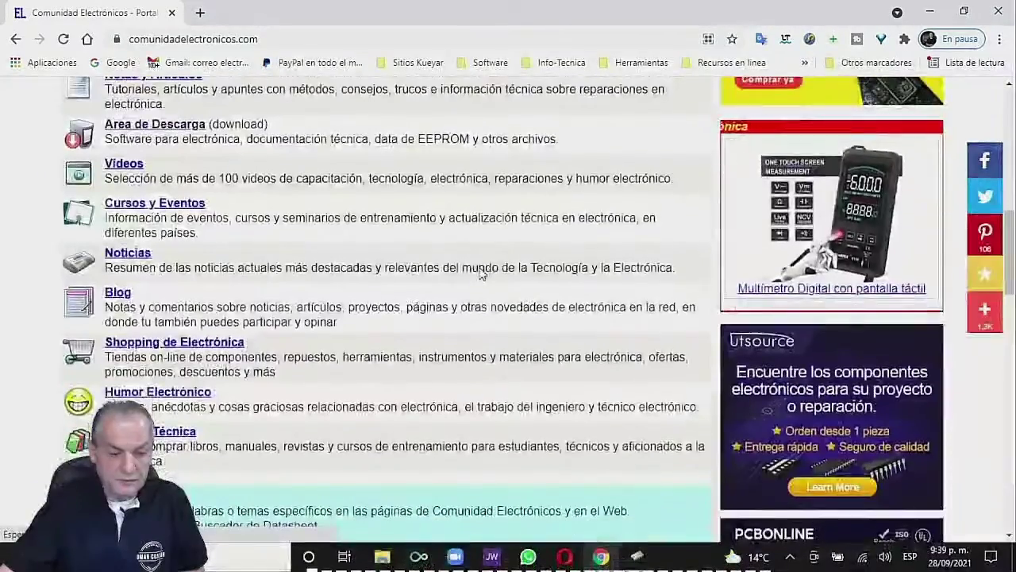
pyautogui.scroll(-1, 480, 272)
pyautogui.scroll(-1, 479, 272)
pyautogui.scroll(-4, 479, 273)
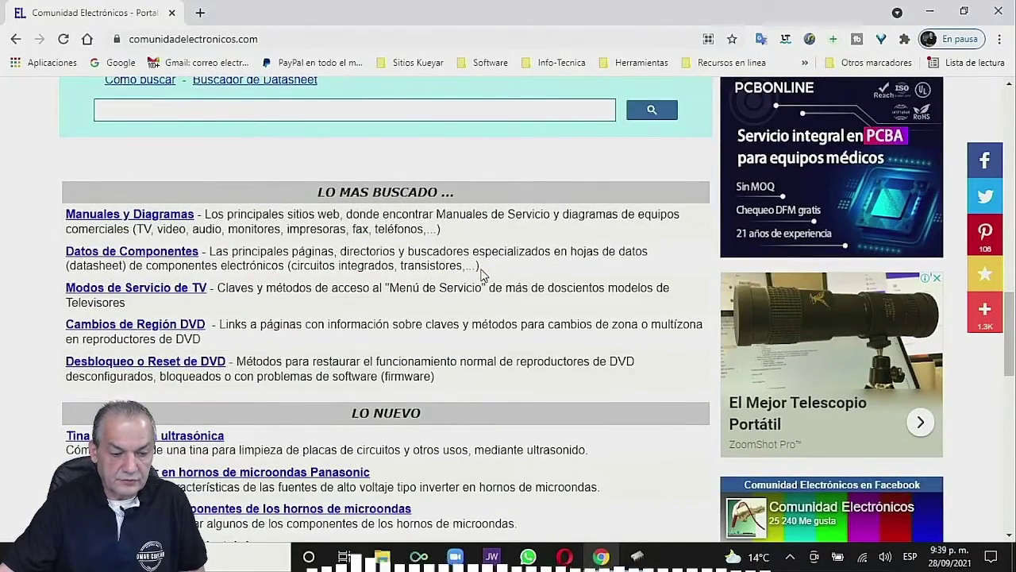
pyautogui.scroll(-1, 480, 274)
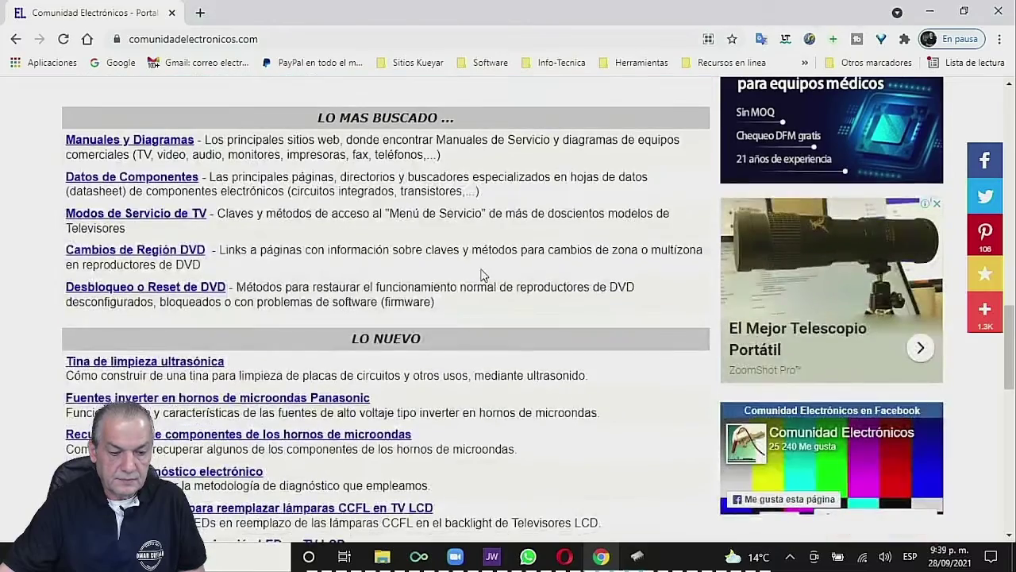
pyautogui.scroll(-6, 480, 275)
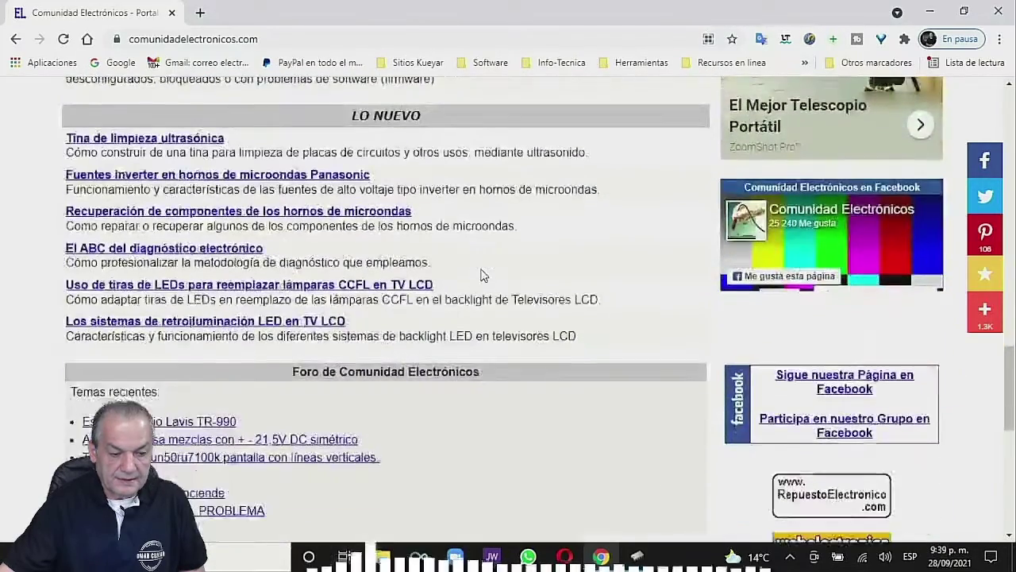
pyautogui.scroll(-5, 481, 275)
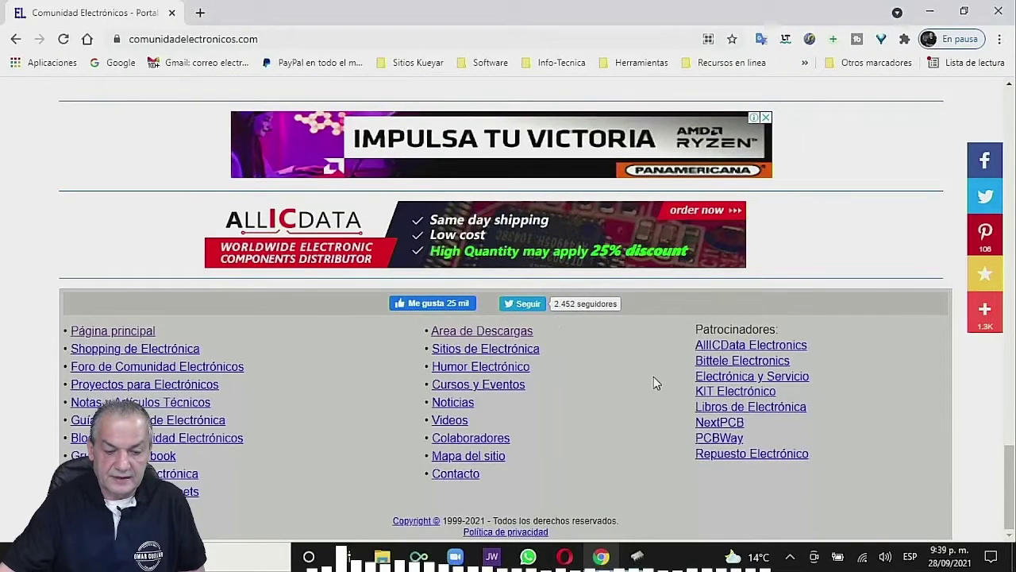
pyautogui.click(476, 332)
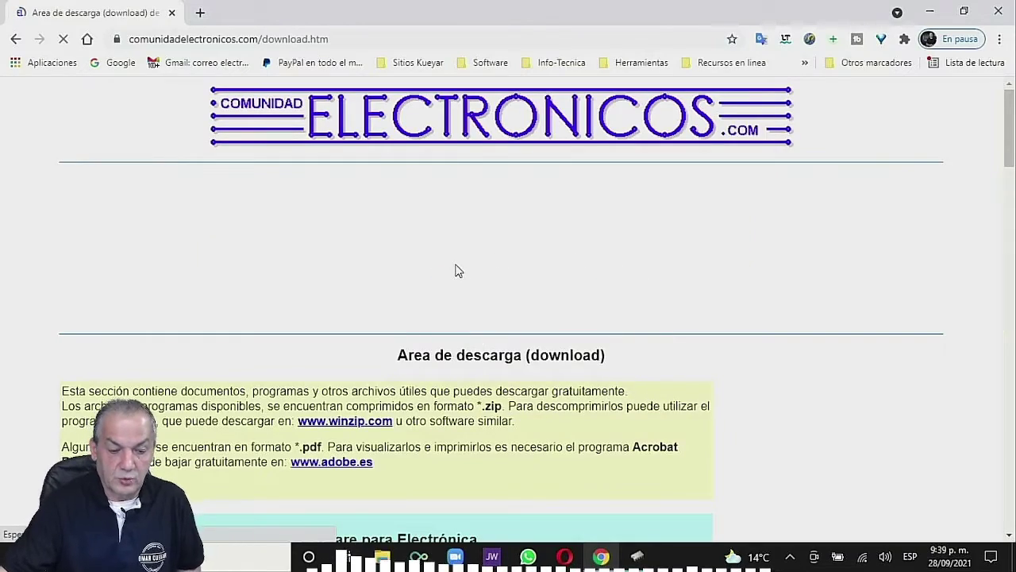
# Step: Start downloading the Data EEPROM-TV archive listed under Otros archivos para descargar
pyautogui.scroll(-4, 458, 272)
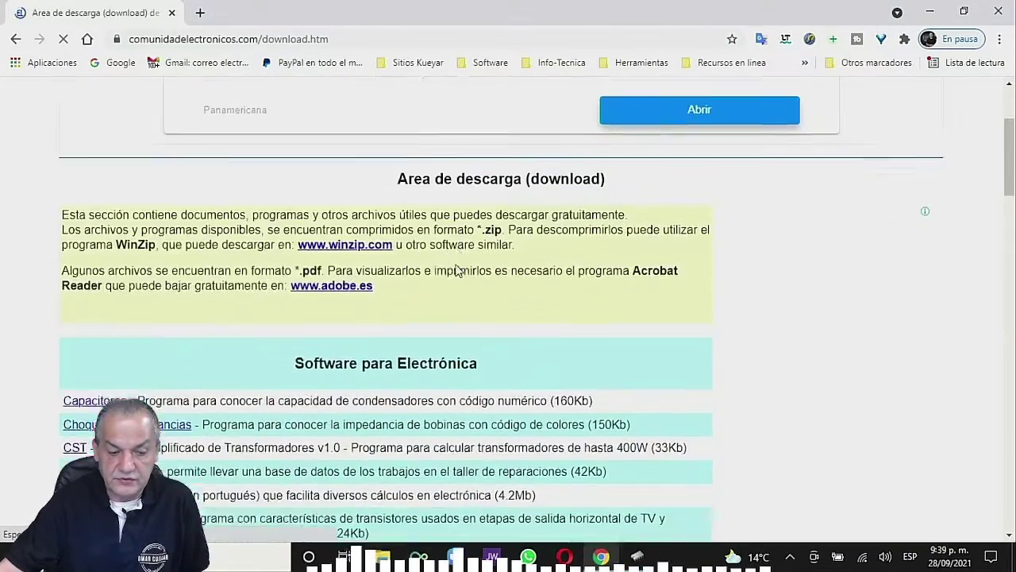
pyautogui.scroll(-5, 458, 271)
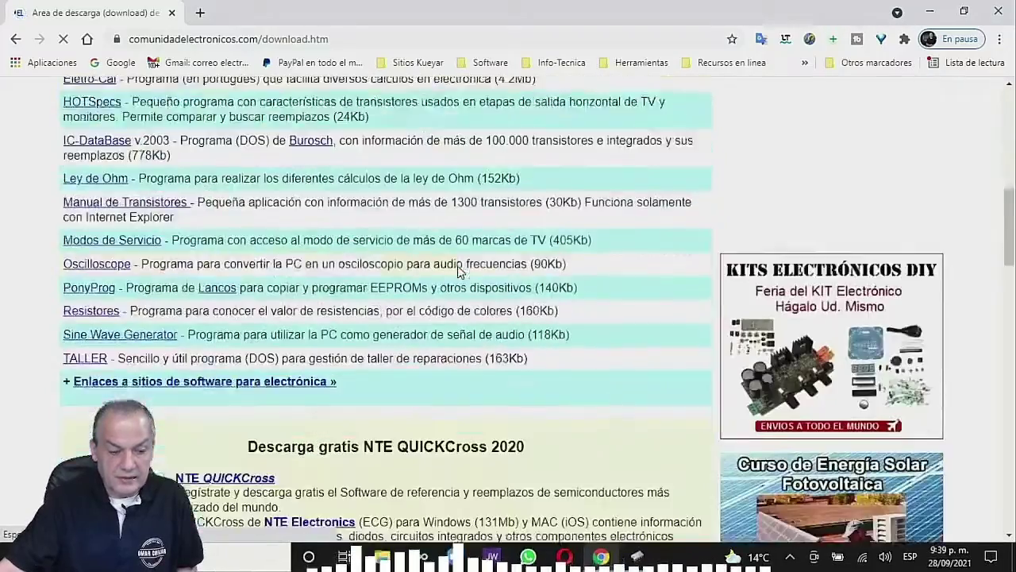
pyautogui.scroll(-3, 386, 277)
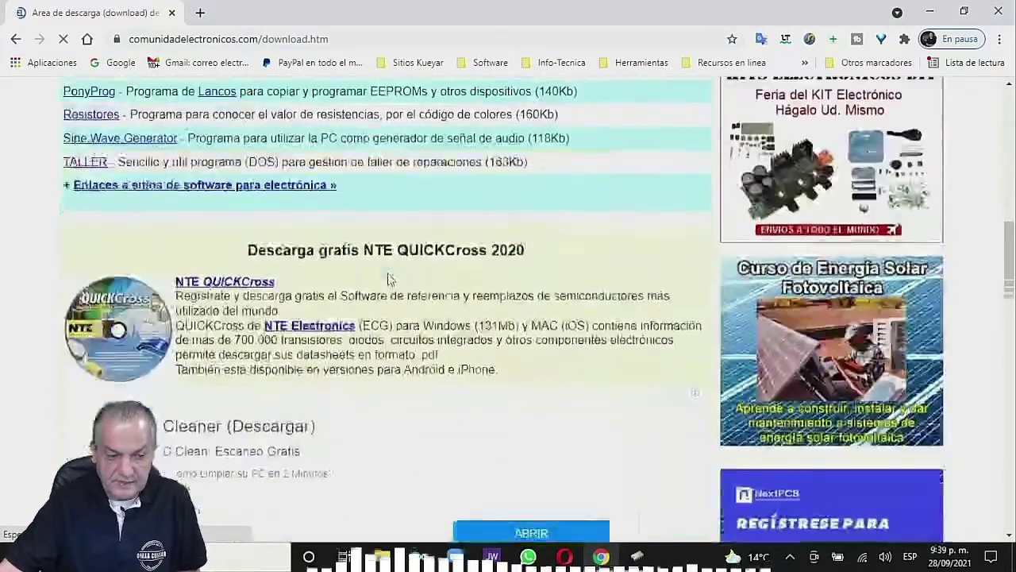
pyautogui.scroll(-8, 389, 279)
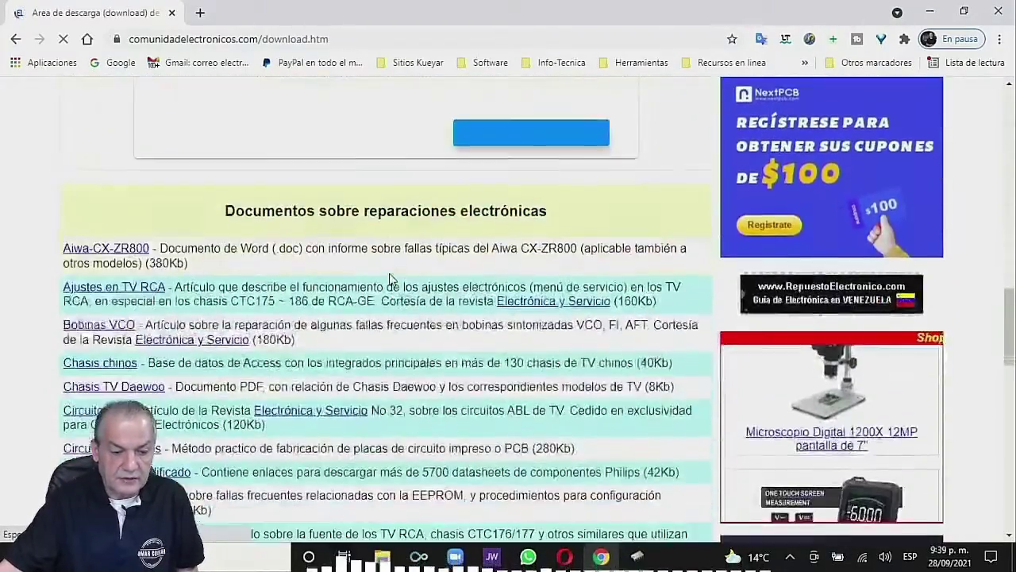
pyautogui.scroll(-3, 389, 281)
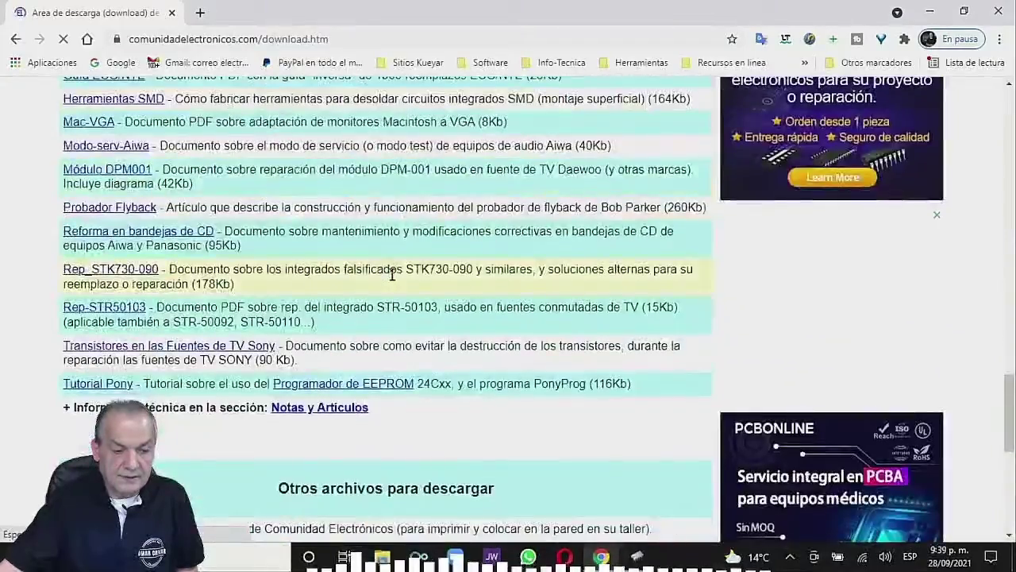
pyautogui.scroll(-1, 393, 274)
pyautogui.scroll(-1, 392, 274)
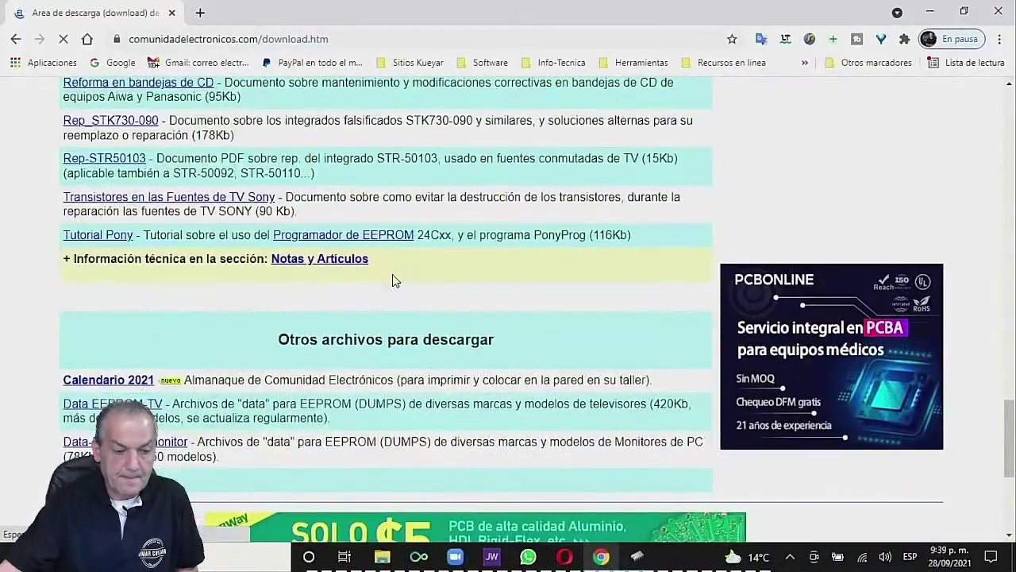
pyautogui.scroll(-4, 393, 275)
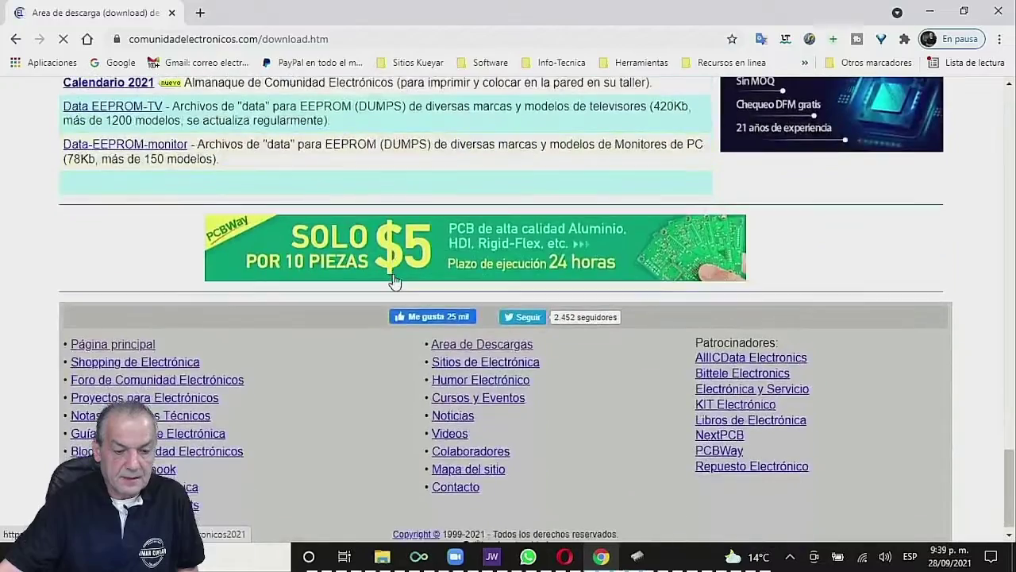
pyautogui.scroll(3, 394, 281)
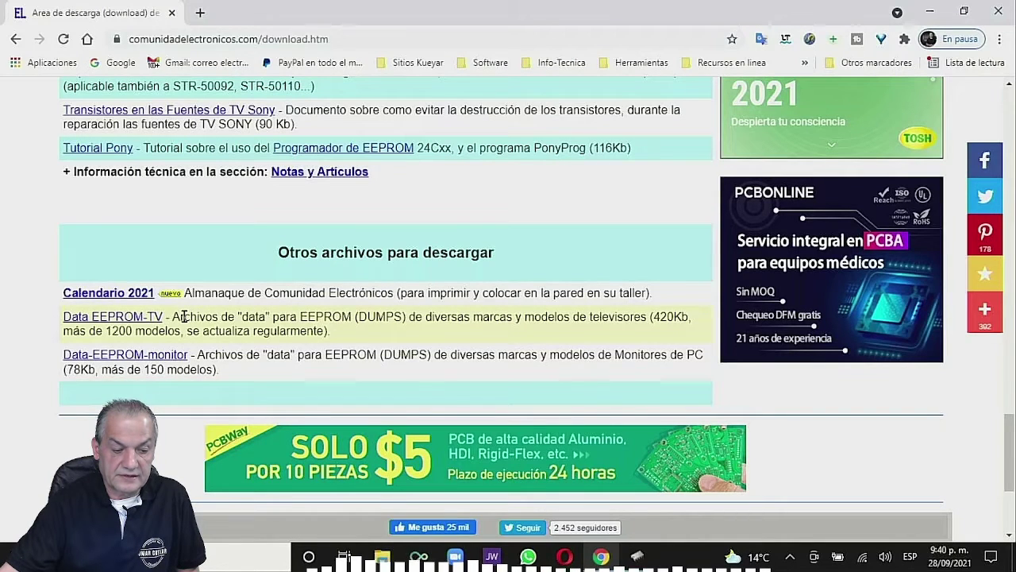
pyautogui.click(121, 319)
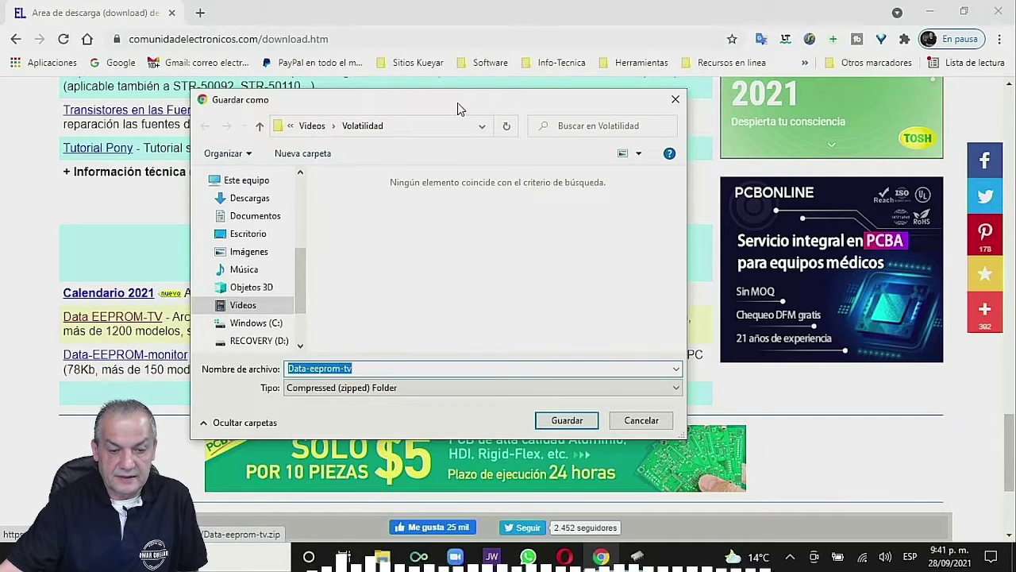
# Step: Save the Data-eeprom-tv zip file in the Memorias folder inside Descargas
pyautogui.moveTo(457, 102); pyautogui.dragTo(490, 51)
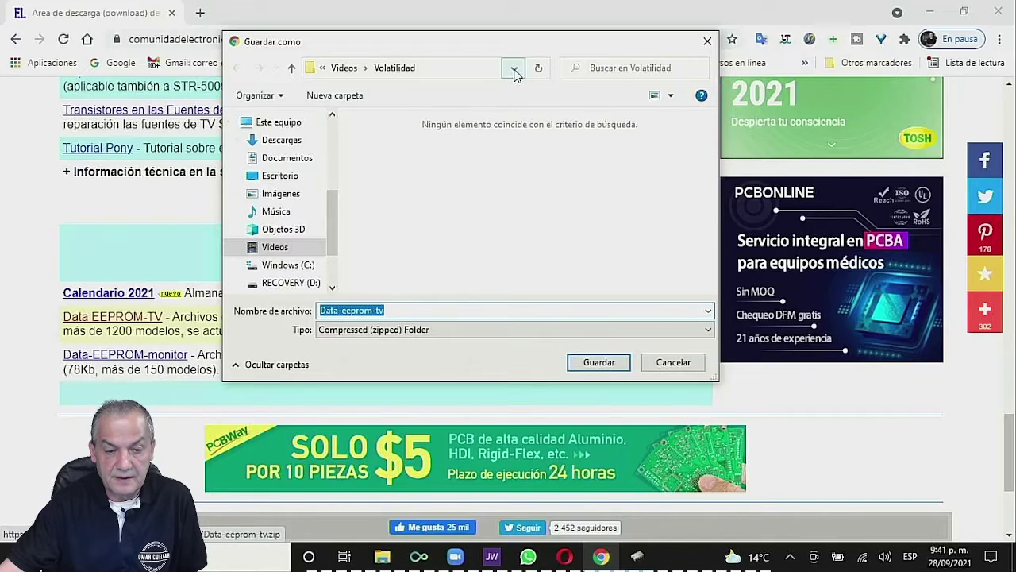
pyautogui.click(283, 141)
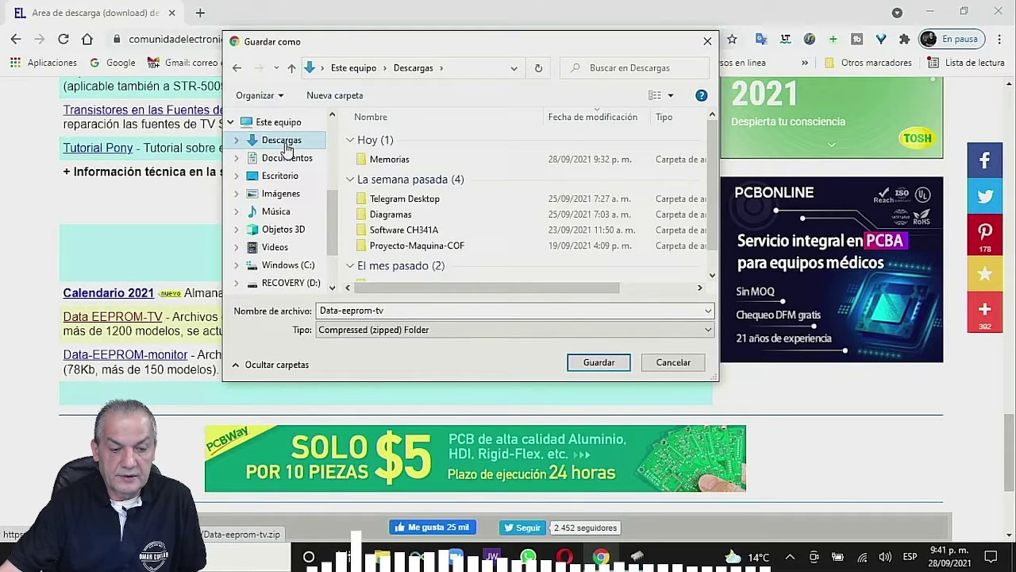
pyautogui.doubleClick(370, 163)
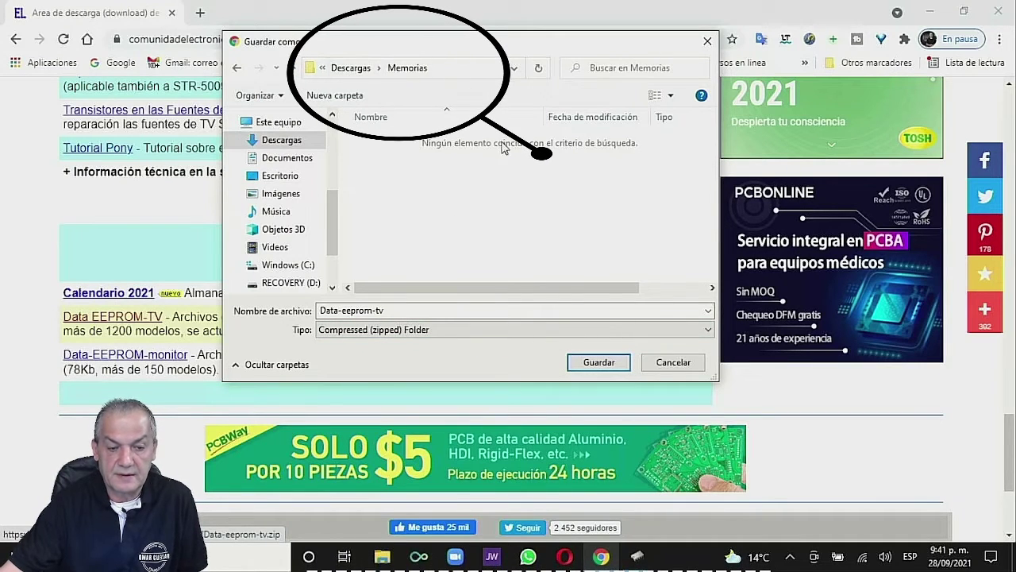
pyautogui.click(608, 364)
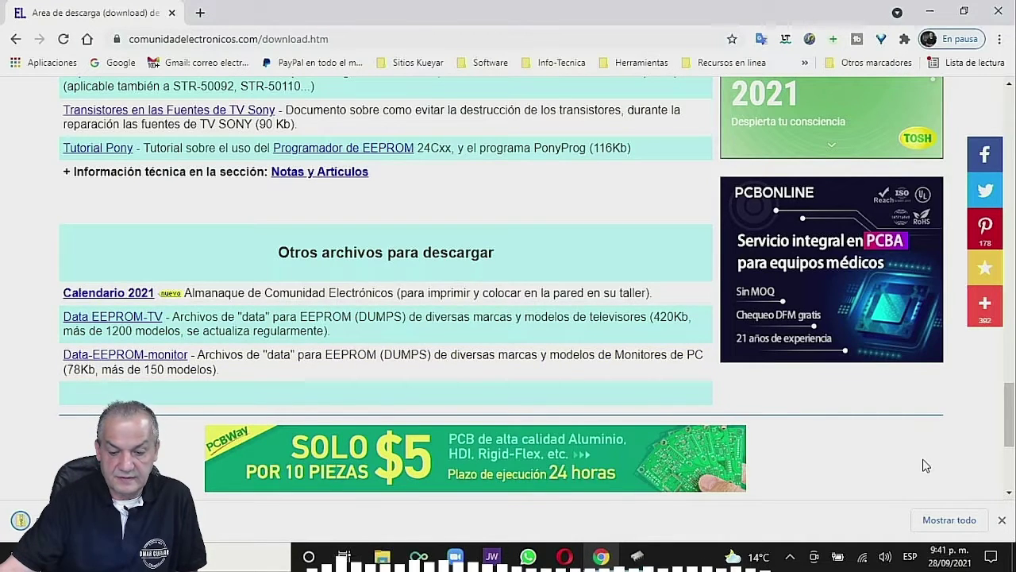
# Step: Show the downloaded Data-eeprom-tv zip in its folder and extract all its files into Memorias\Data-eeprom-tv
pyautogui.click(943, 526)
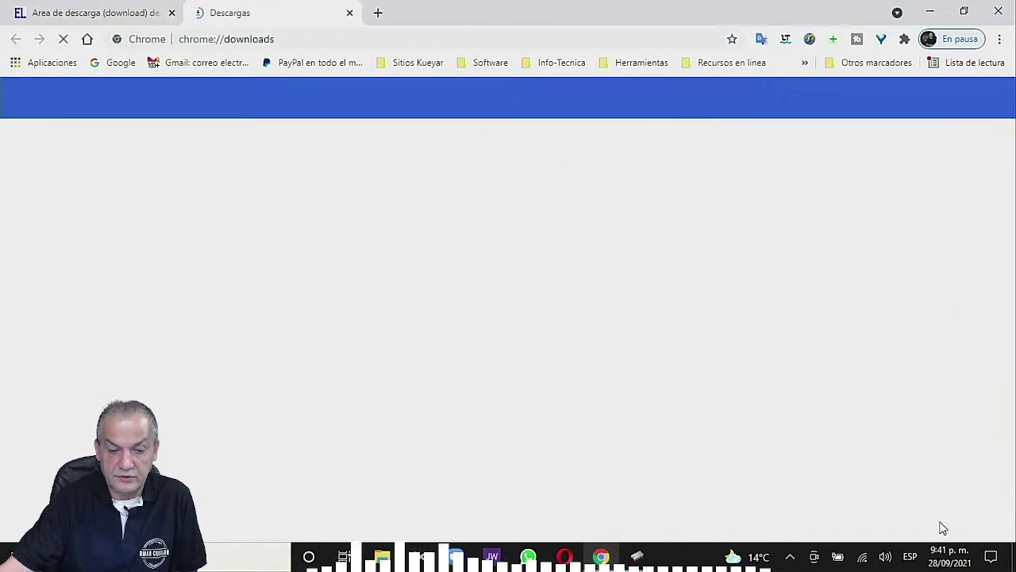
pyautogui.click(366, 239)
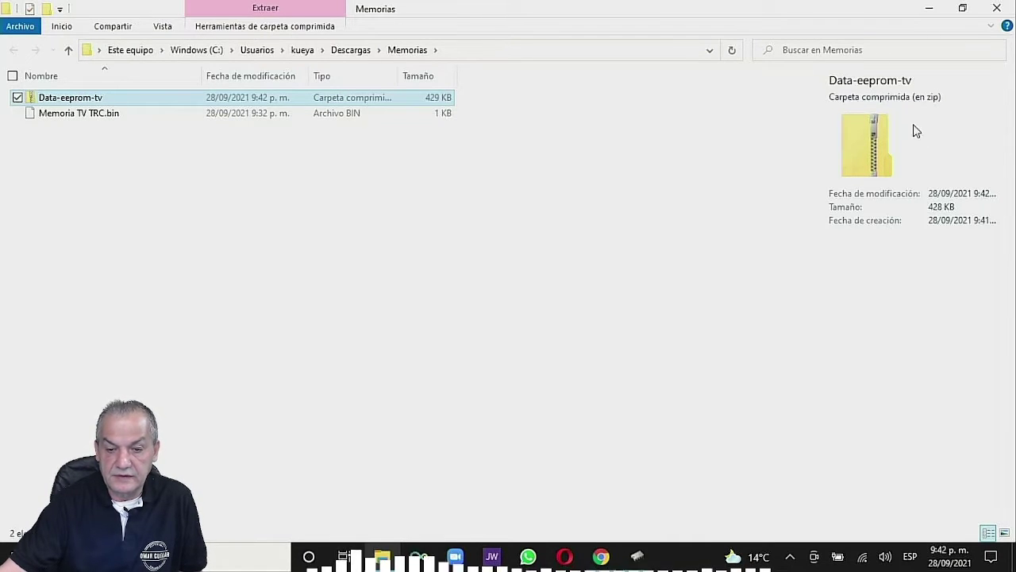
pyautogui.doubleClick(134, 99)
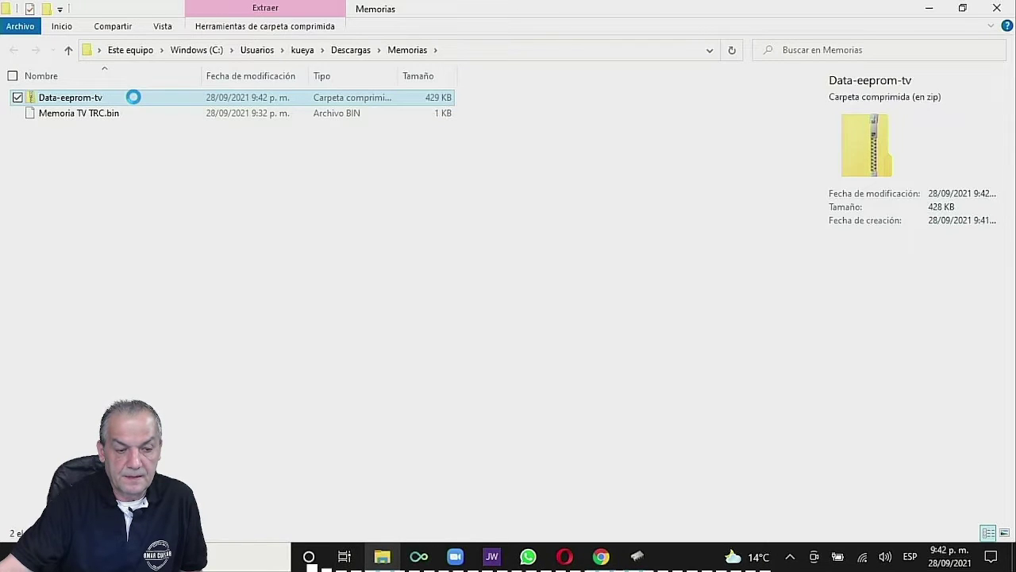
pyautogui.rightClick(135, 98)
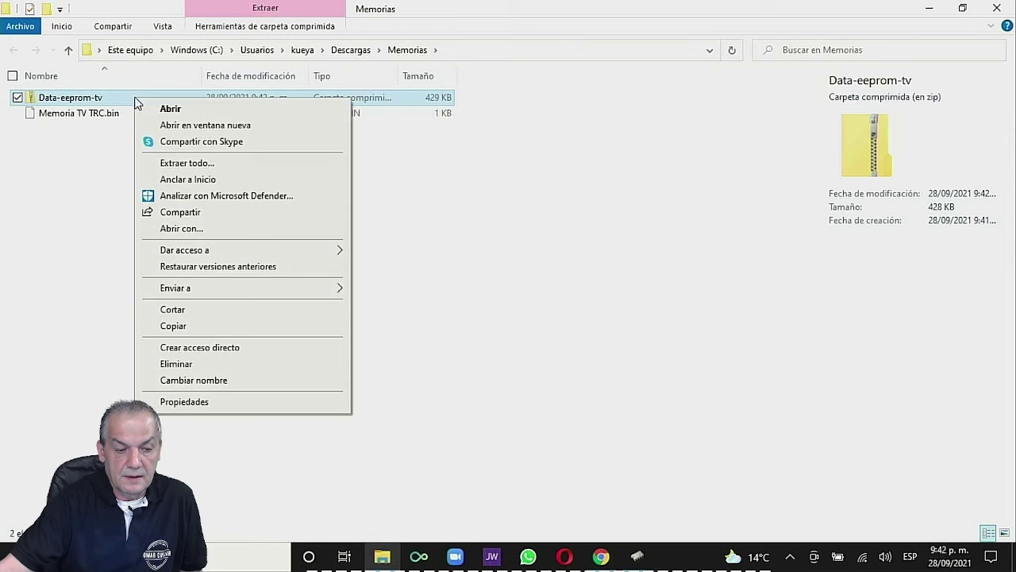
pyautogui.click(212, 163)
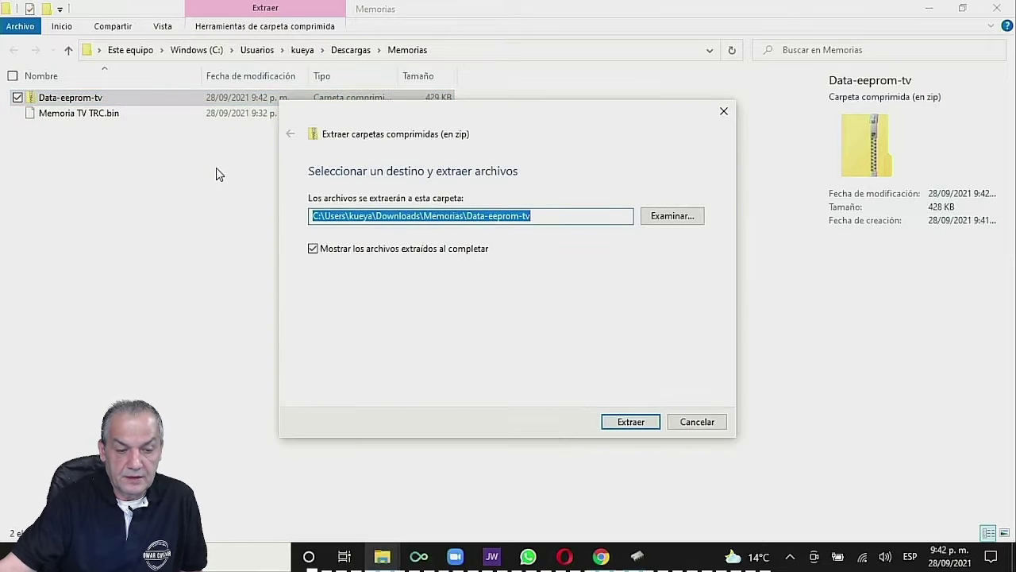
pyautogui.click(646, 426)
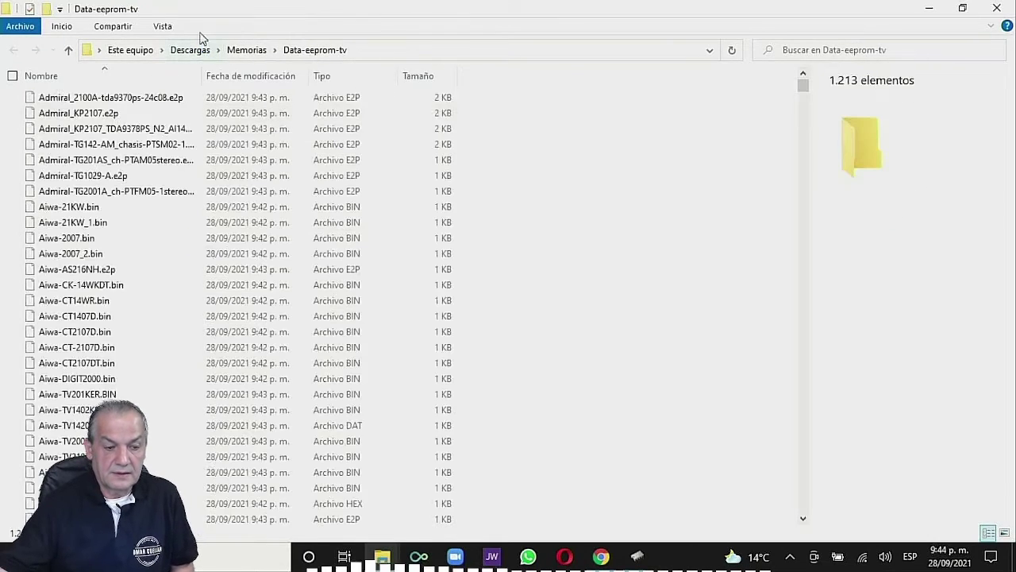
# Step: Look through the extracted EEPROM dump files in the Data-eeprom-tv folder by TV brand and model
pyautogui.scroll(-7, 267, 197)
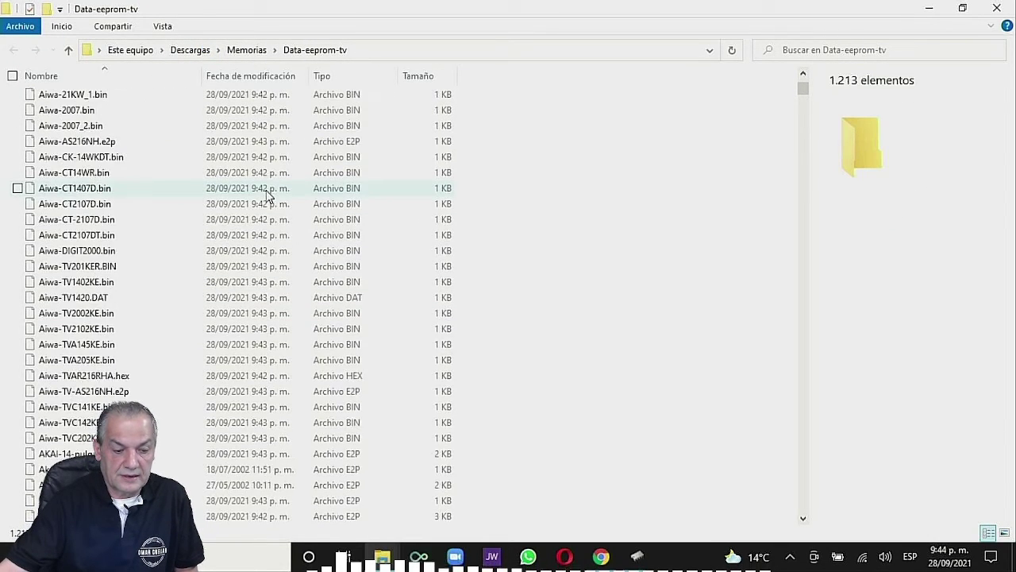
pyautogui.scroll(-20, 270, 197)
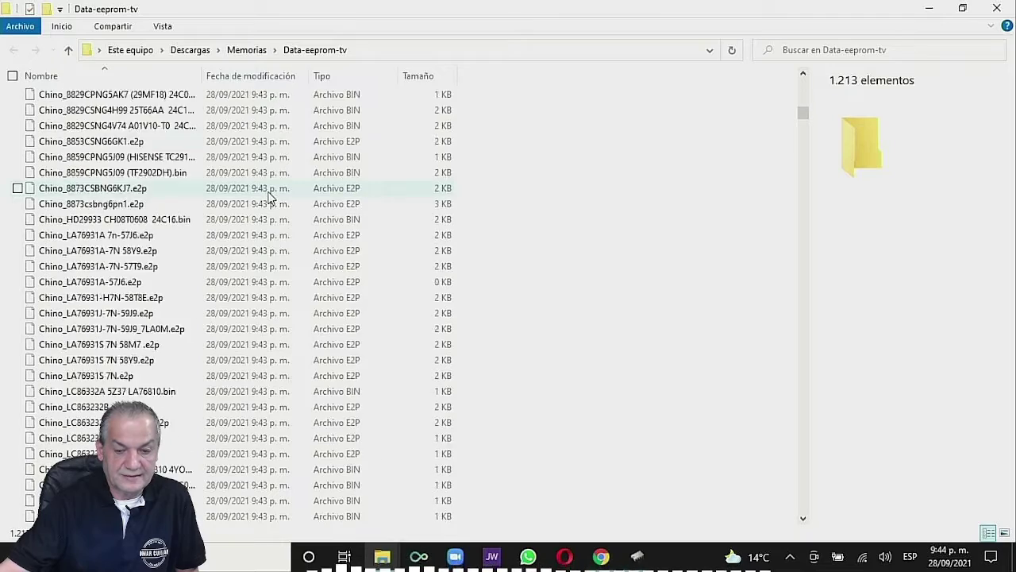
pyautogui.scroll(10, 270, 200)
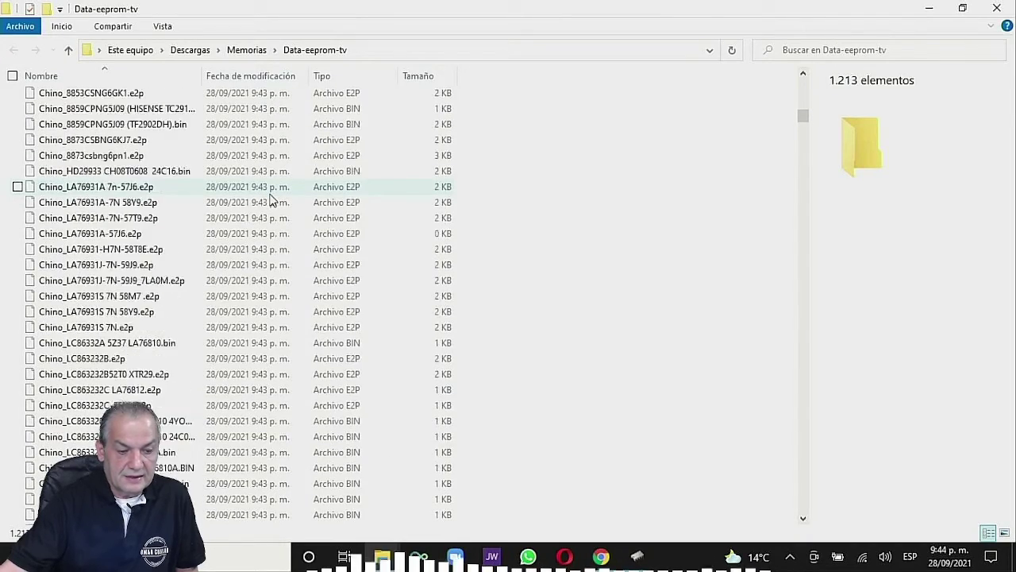
pyautogui.scroll(20, 269, 200)
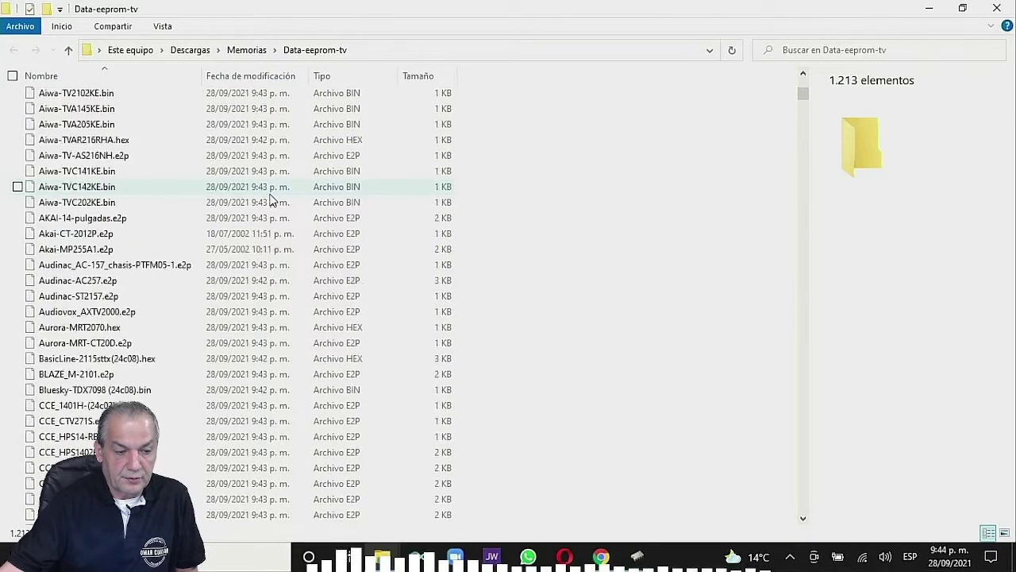
pyautogui.scroll(3, 73, 123)
pyautogui.scroll(-7, 75, 120)
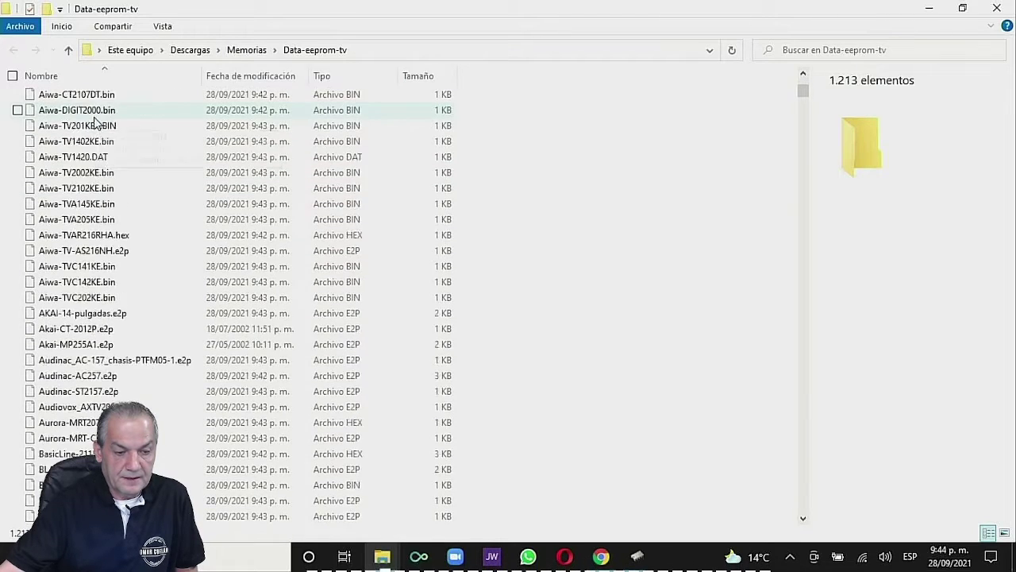
pyautogui.scroll(-15, 131, 318)
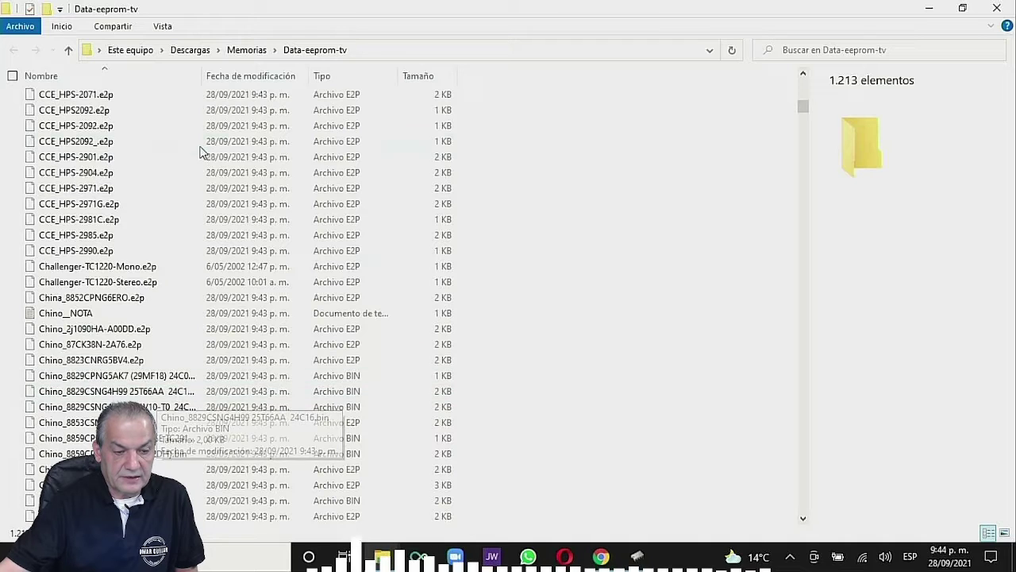
# Step: Widen the file name column to show full names and examine the two Chino_8829CSNG 24C16 dump files
pyautogui.moveTo(202, 77); pyautogui.dragTo(299, 78)
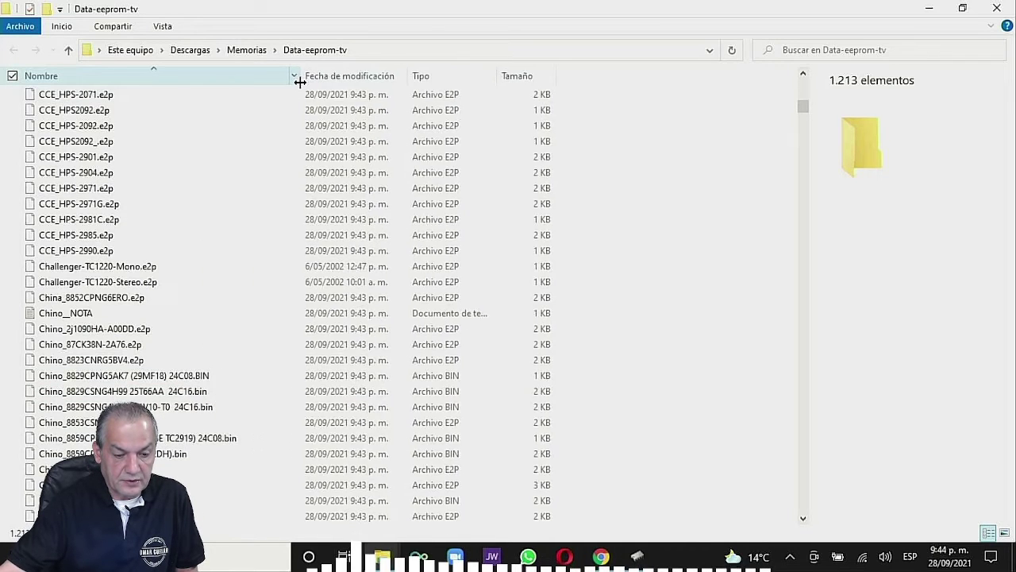
pyautogui.scroll(-3, 147, 421)
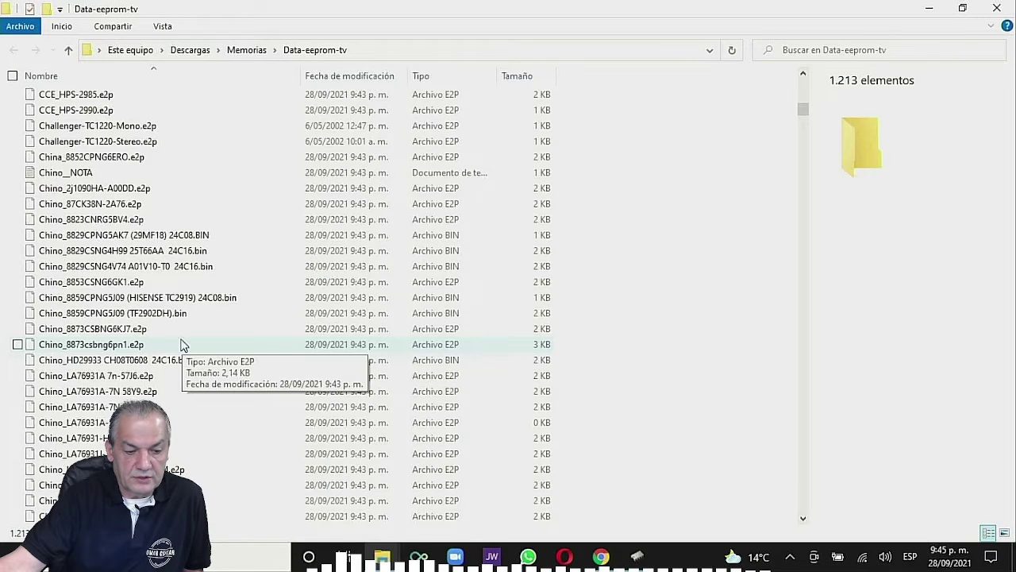
pyautogui.scroll(-1, 181, 344)
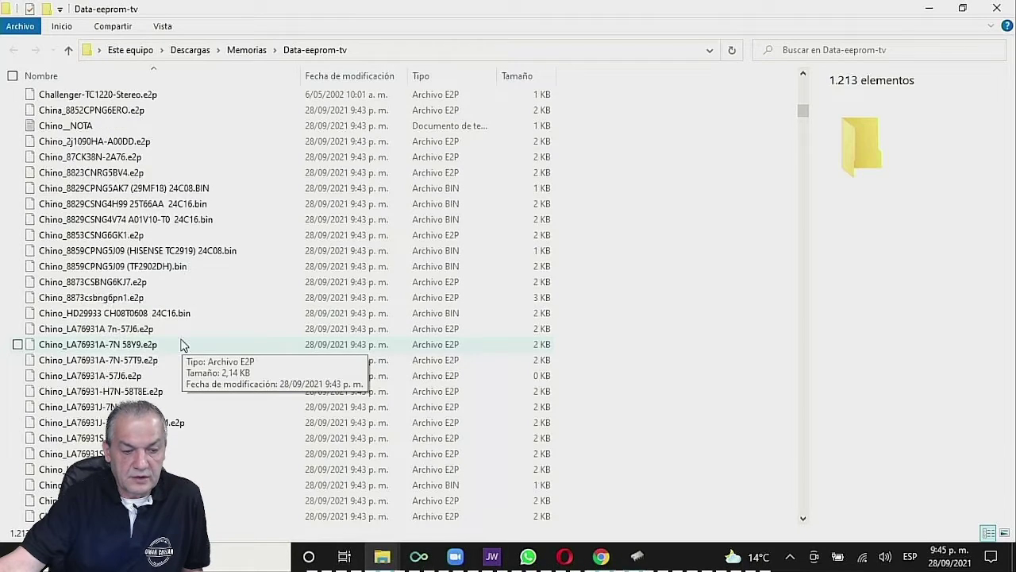
pyautogui.click(187, 205)
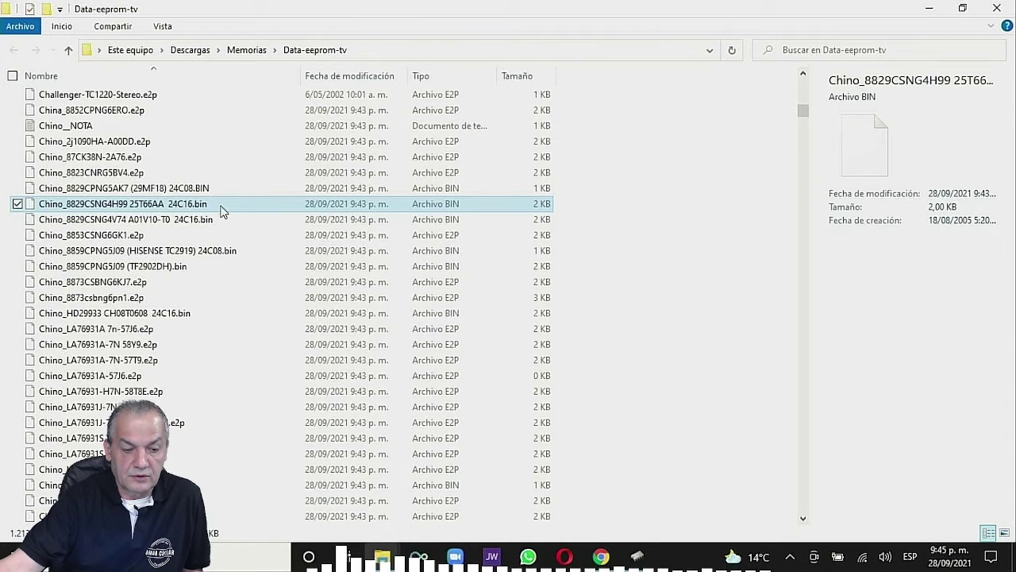
pyautogui.click(212, 221)
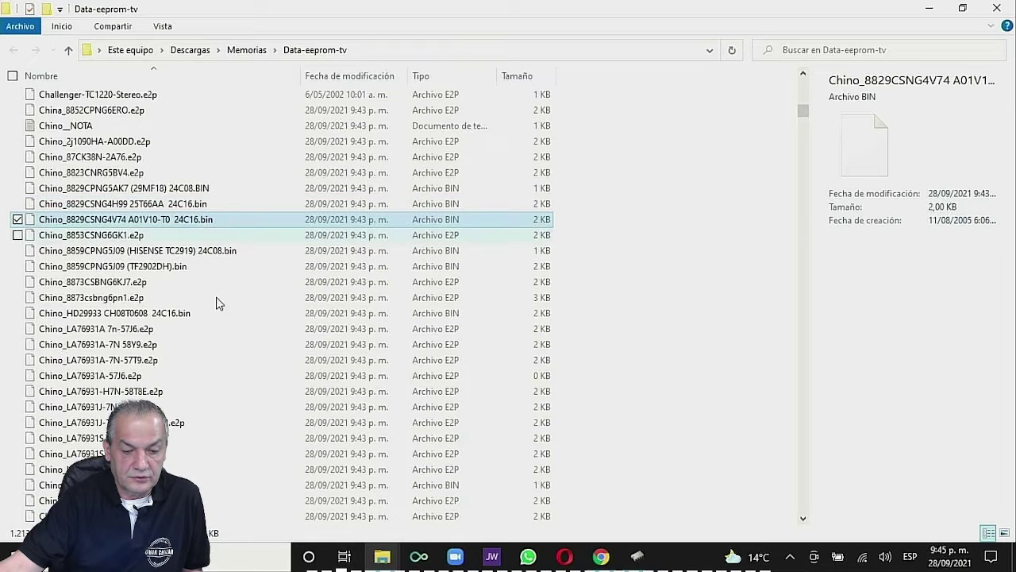
# Step: Close the open folder and browser windows and launch NeoProgrammer from the desktop
pyautogui.click(997, 9)
pyautogui.click(997, 9)
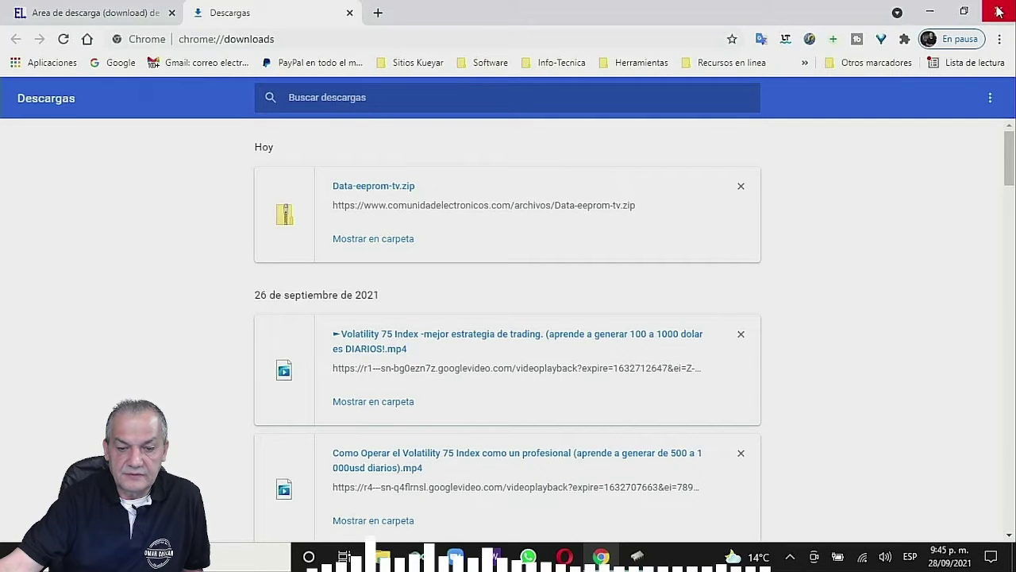
pyautogui.click(998, 9)
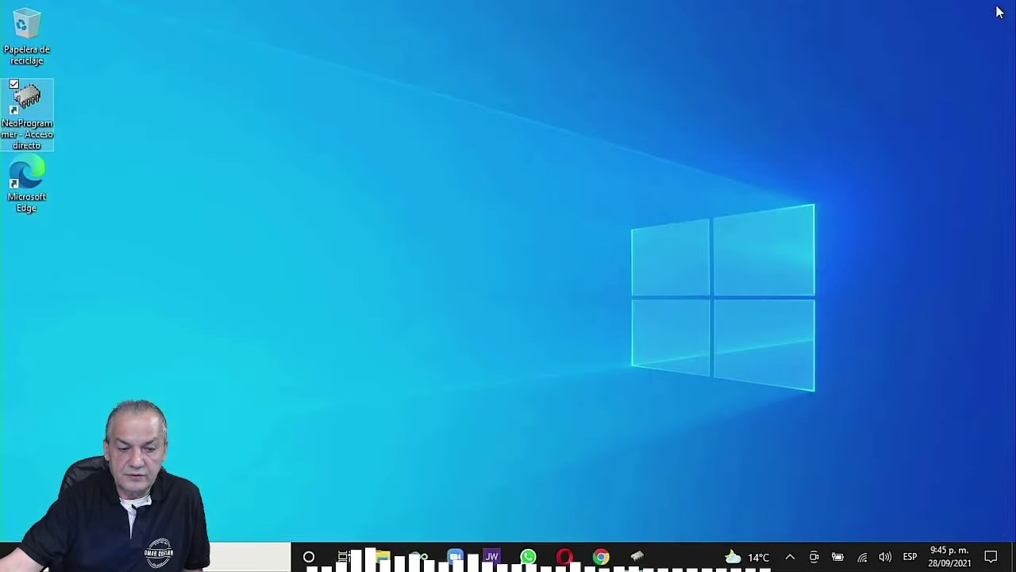
pyautogui.doubleClick(28, 104)
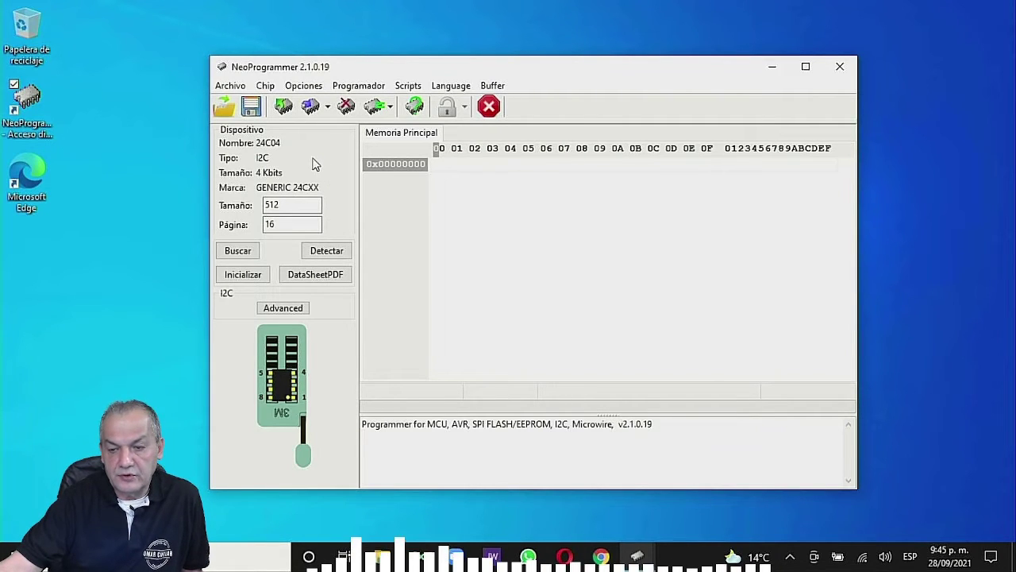
# Step: Load the dump file Chino_LC863324A 5N09 LA76810A 24C04.bin from Memorias\Data-eeprom-tv into the buffer
pyautogui.click(224, 110)
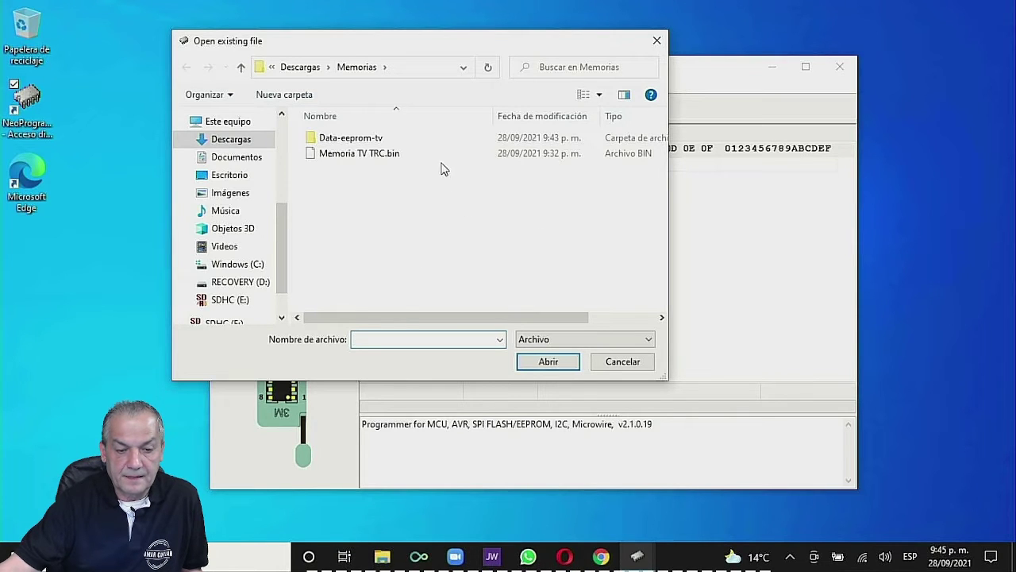
pyautogui.doubleClick(323, 140)
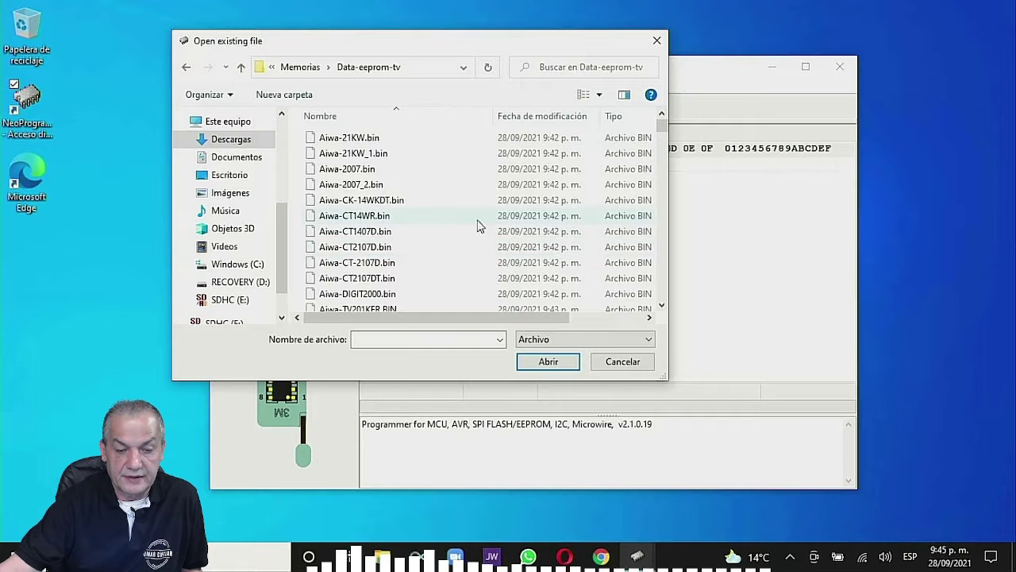
pyautogui.scroll(-10, 424, 227)
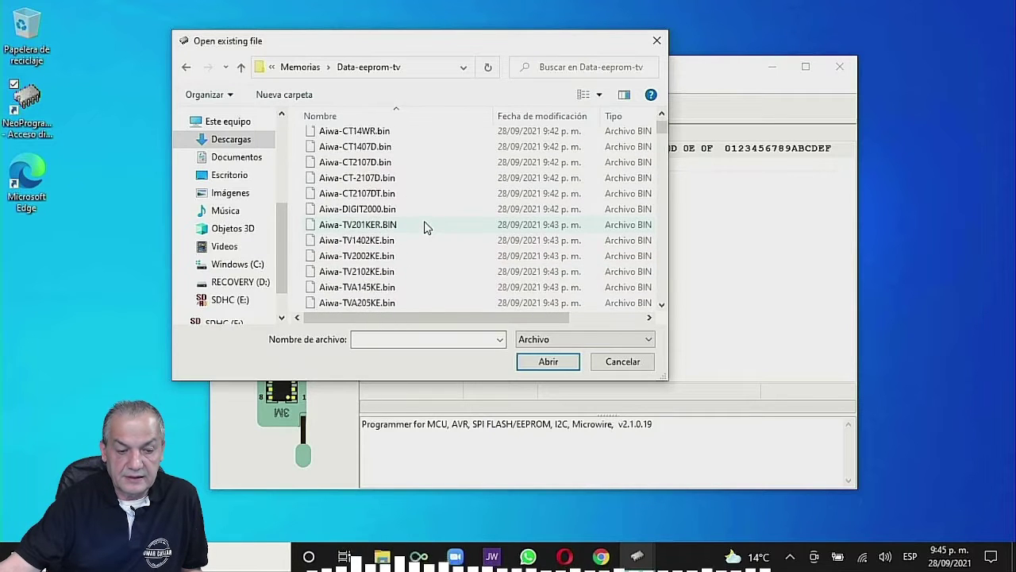
pyautogui.scroll(-1, 424, 228)
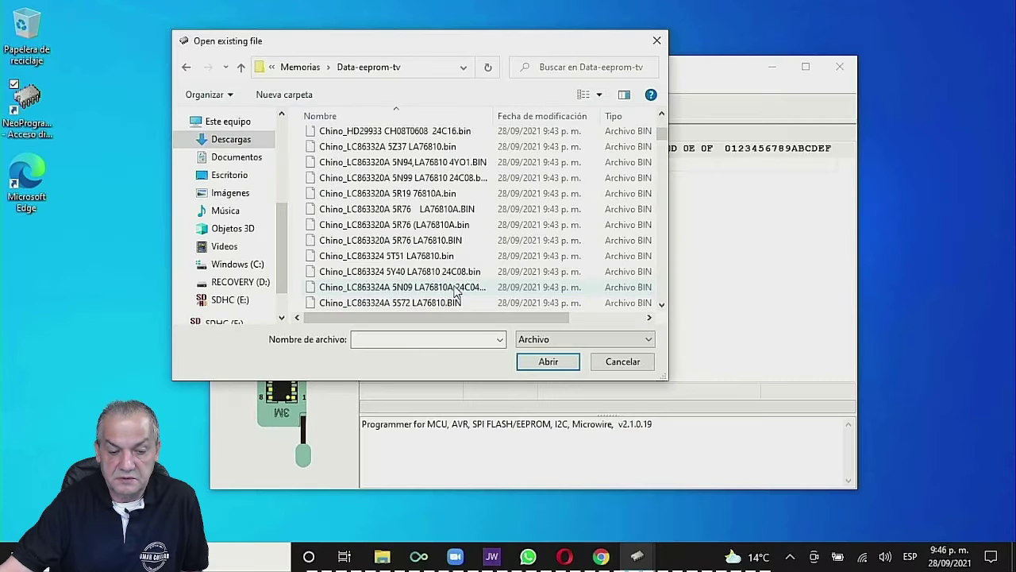
pyautogui.click(575, 416)
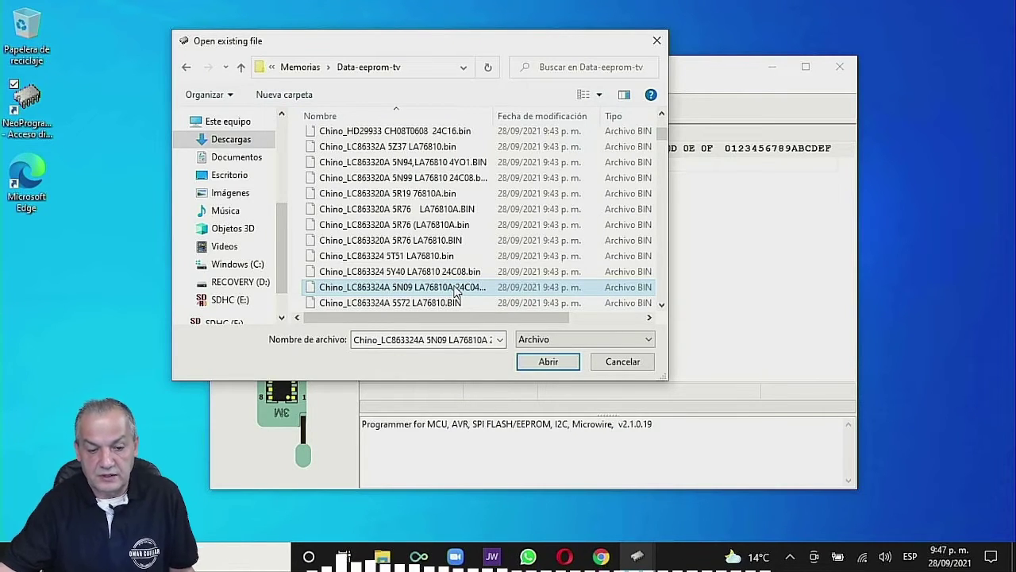
pyautogui.click(548, 361)
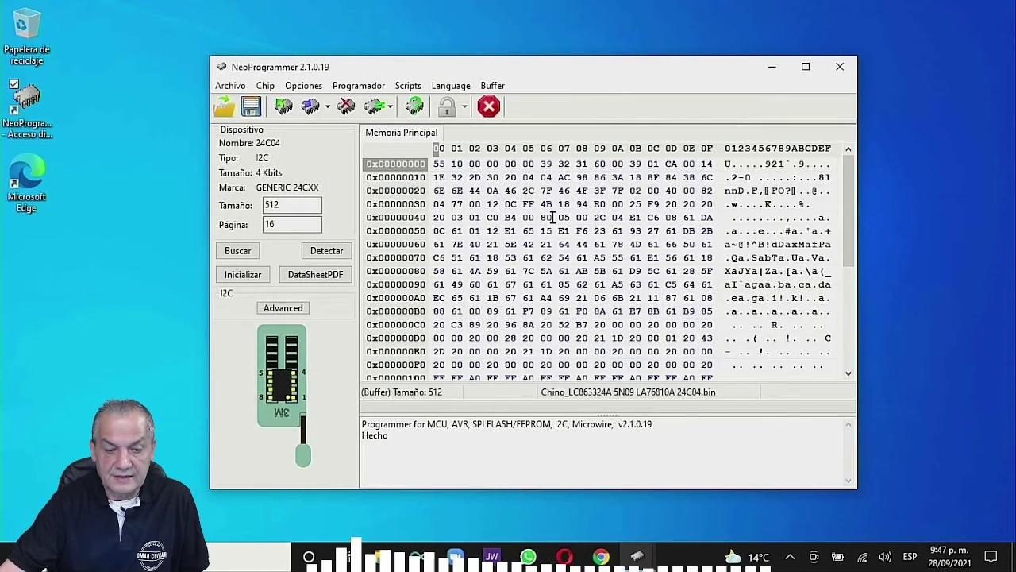
# Step: Review the loaded hex data and write it to the 24C04 chip, accepting that the chip is erased and programmed
pyautogui.scroll(-5, 553, 218)
pyautogui.scroll(5, 552, 217)
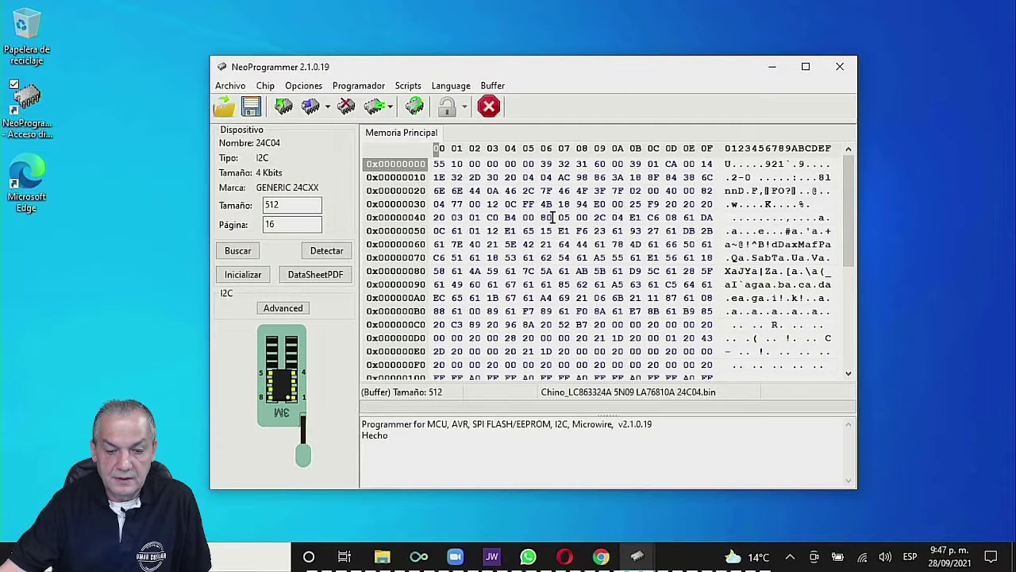
pyautogui.scroll(-5, 552, 217)
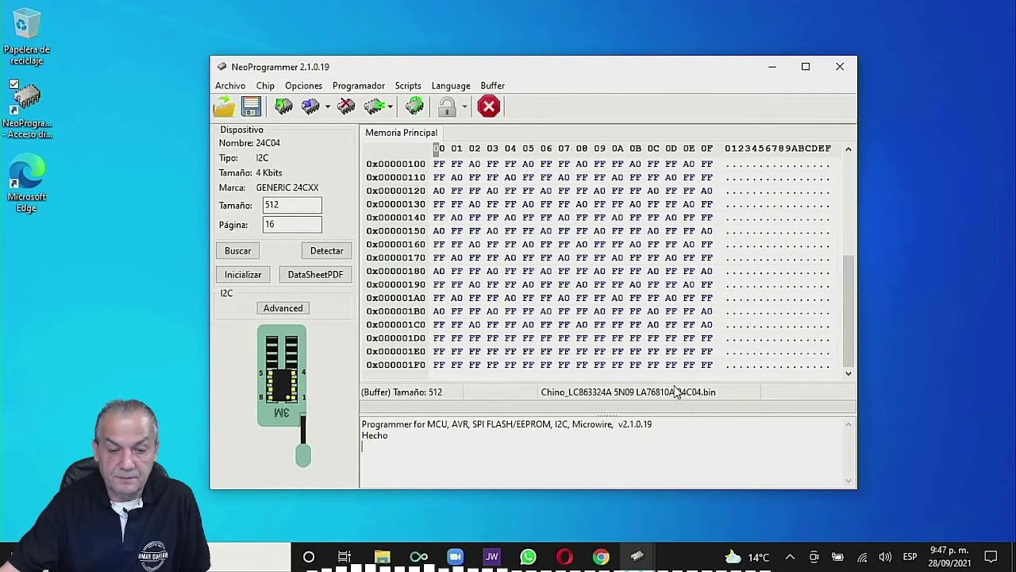
pyautogui.click(310, 108)
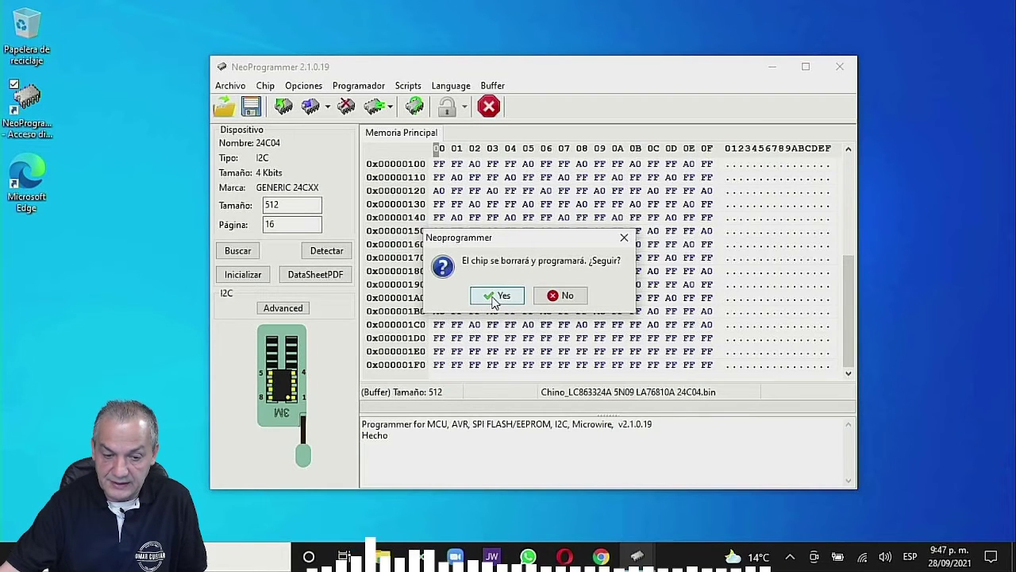
pyautogui.click(496, 295)
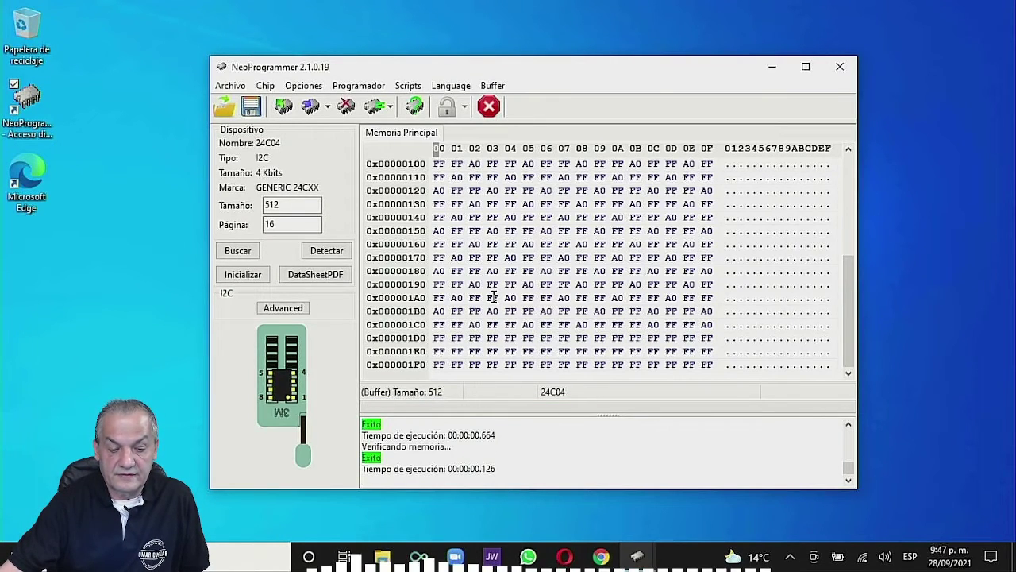
pyautogui.click(375, 472)
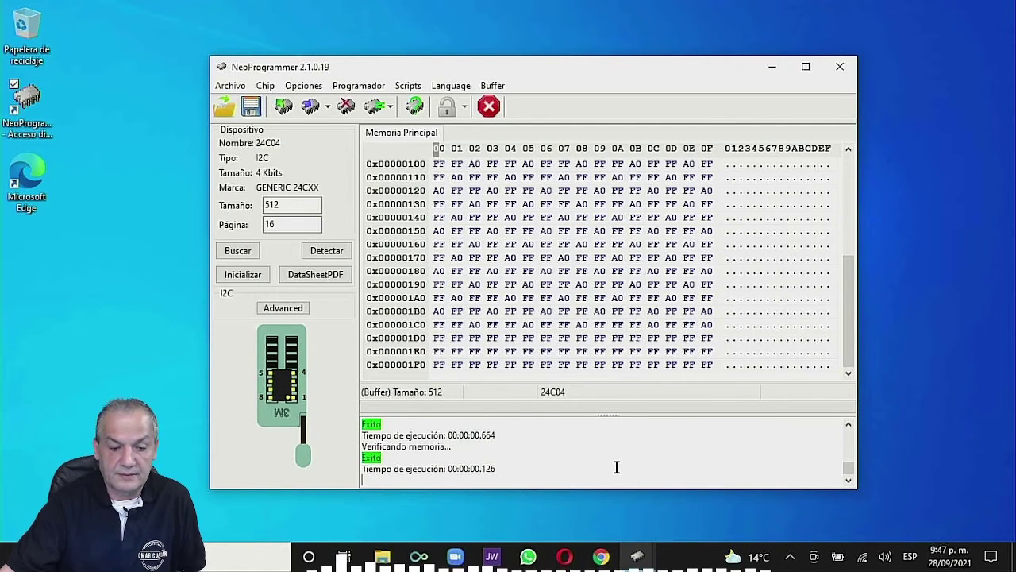
# Step: Verify the 24C04 chip against the buffer data and read its memory back
pyautogui.moveTo(849, 321); pyautogui.dragTo(849, 219)
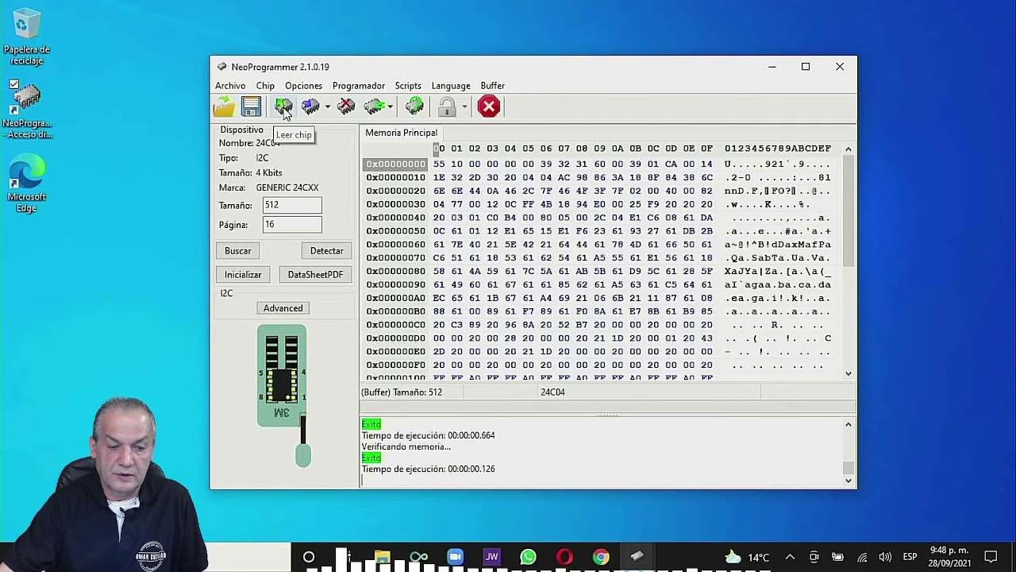
pyautogui.click(374, 110)
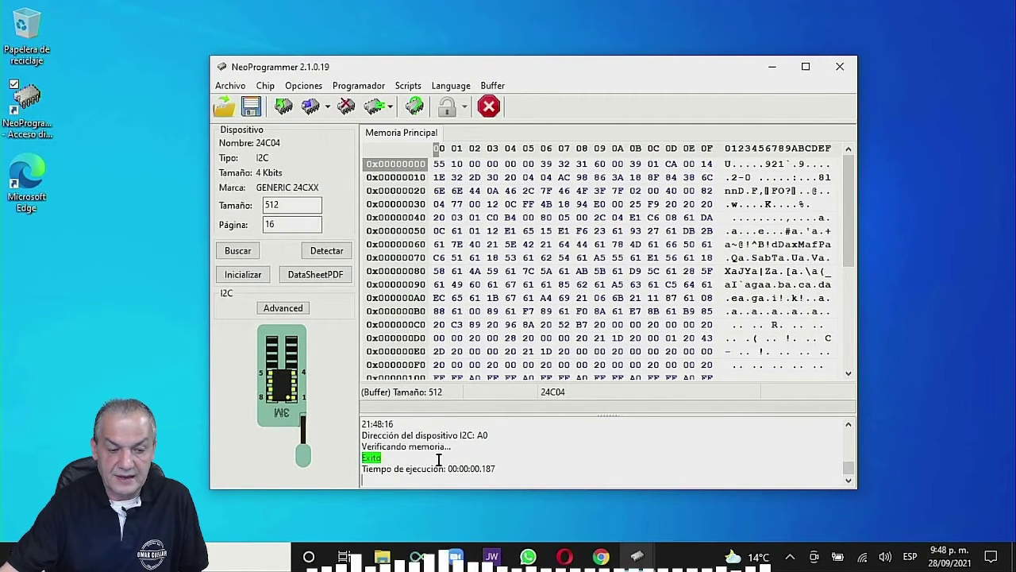
pyautogui.click(285, 108)
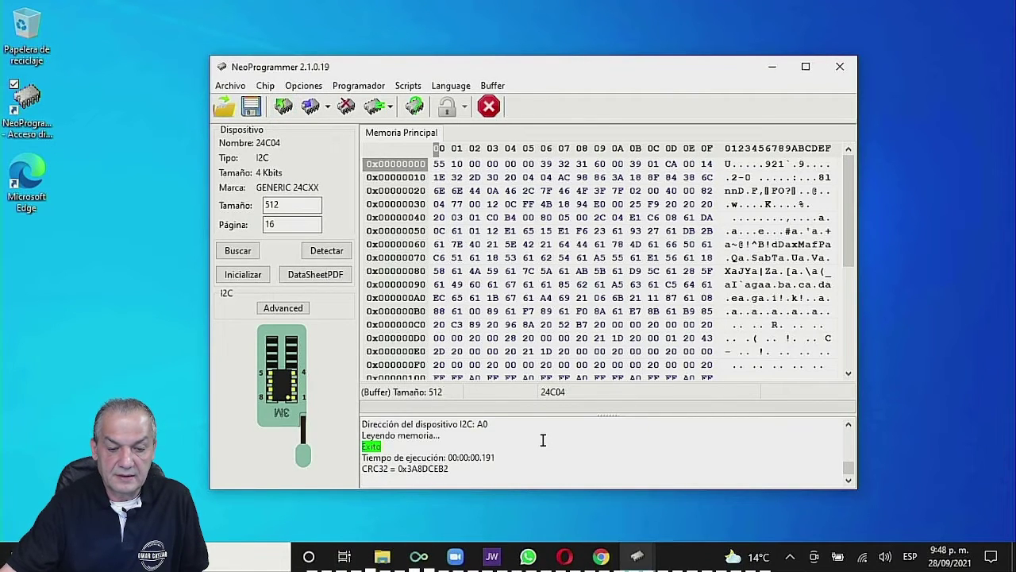